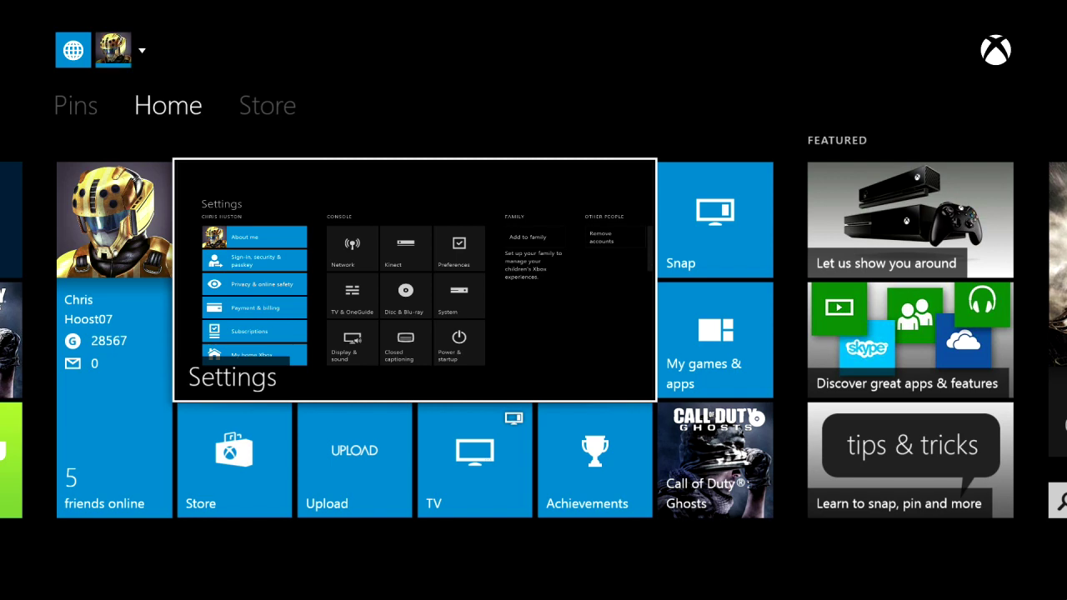
Open the console's system settings from the home dashboard.
key("Menu")
key("Down")
key("Down")
key("Down")
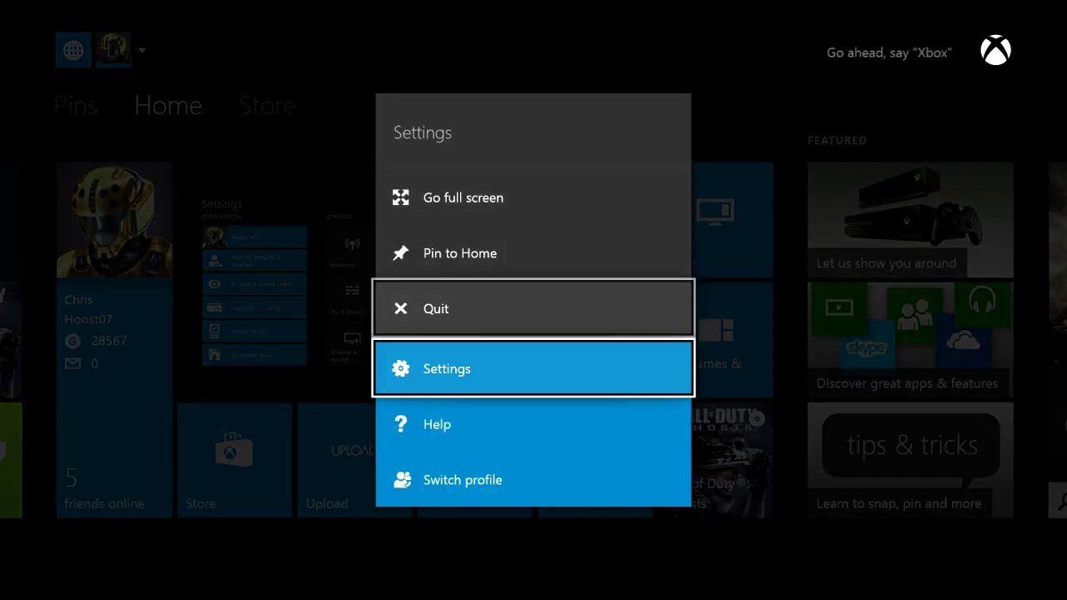
key("Return")
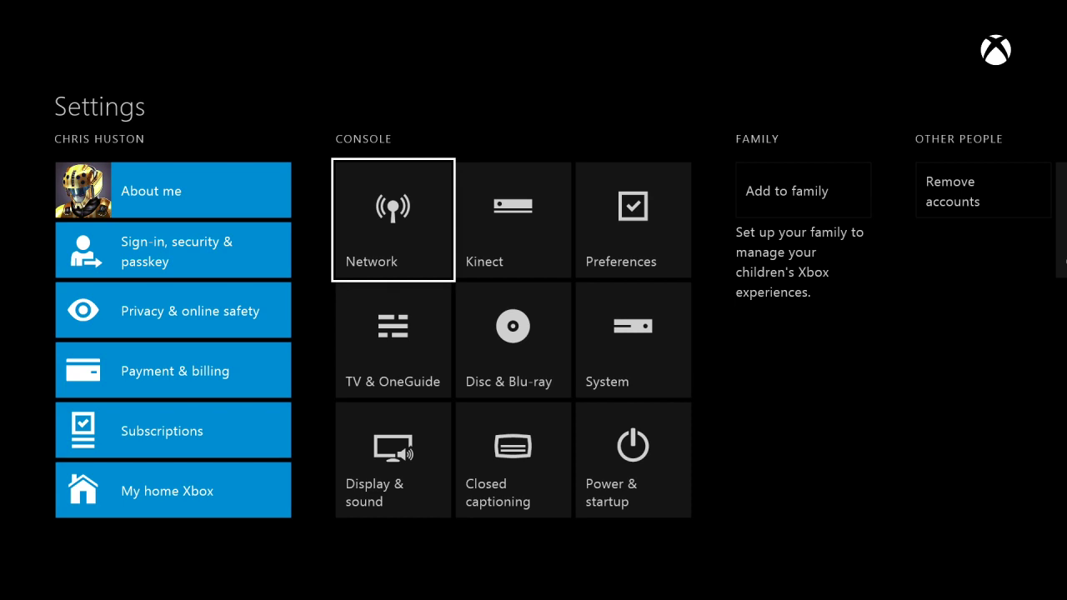
Look through the settings categories, from the account section across Console and Family to Other people, and return to About me.
key("Left")
key("Right")
key("Left")
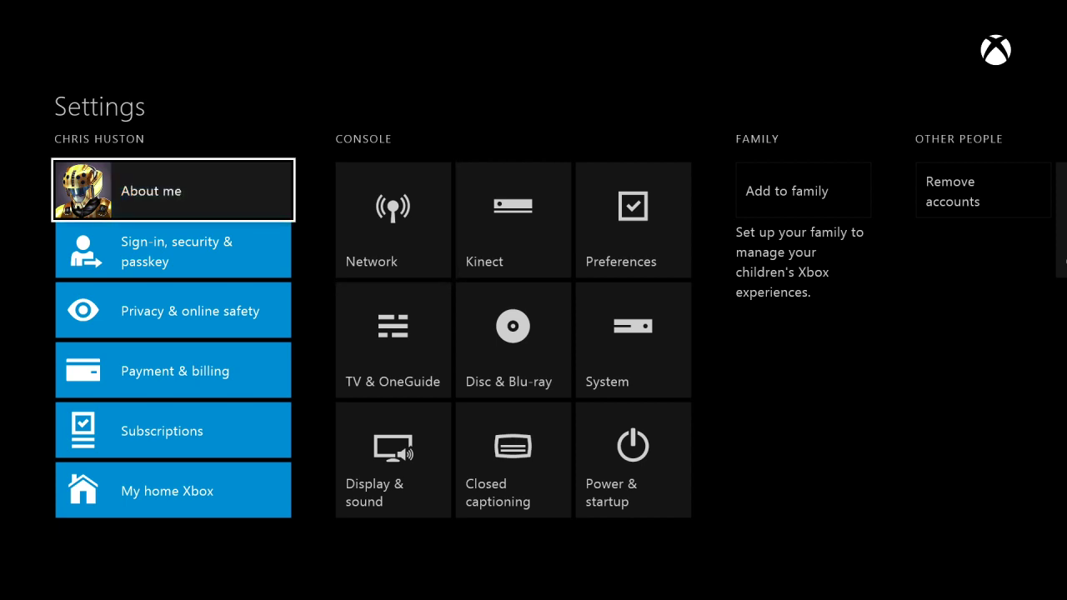
key("Right")
key("Right")
key("Right")
key("Right")
key("Right")
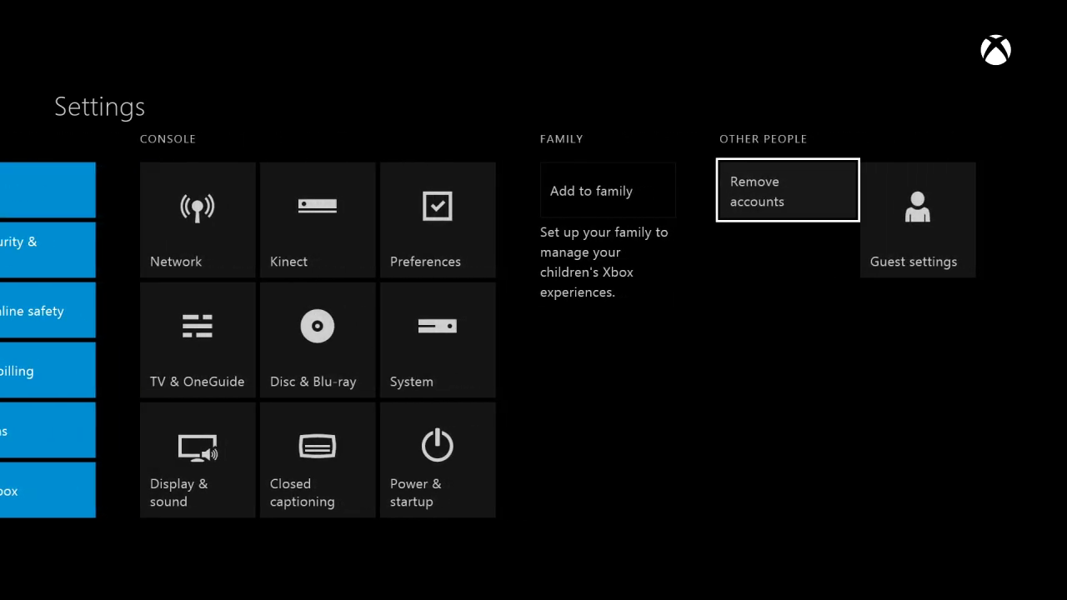
key("Left")
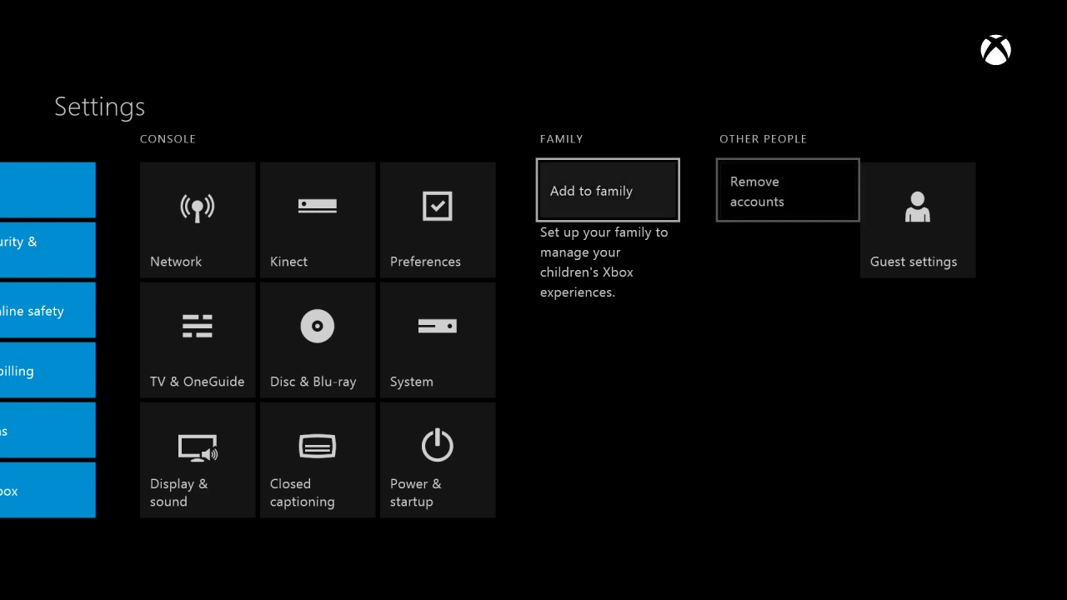
key("Right")
key("Left")
key("Left")
key("Left")
key("Left")
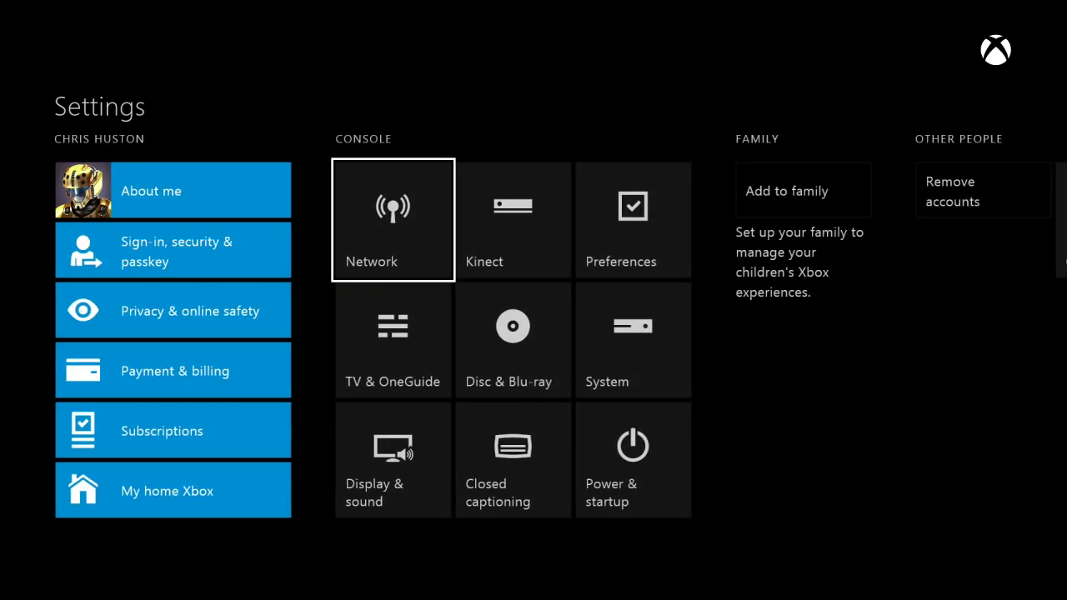
key("Left")
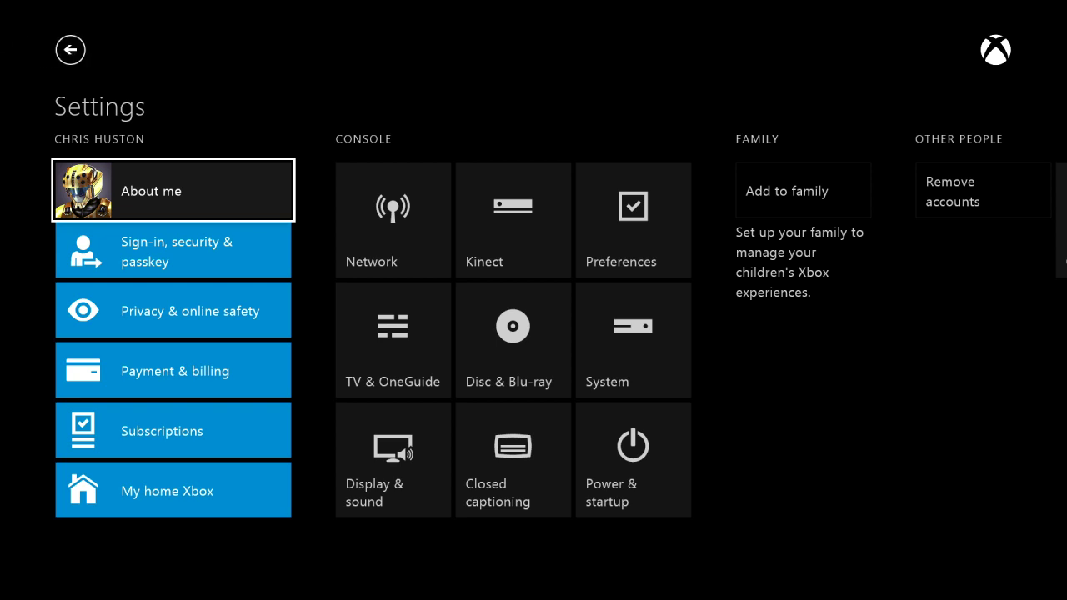
Examine the account settings entries from About me down to My home Xbox.
key("Down")
key("Down")
key("Down")
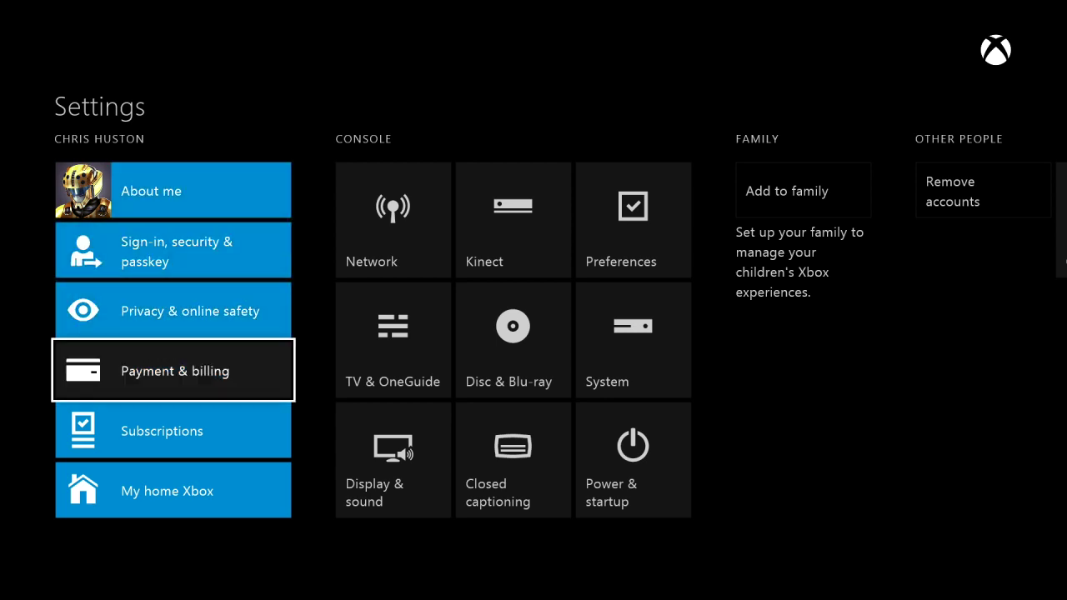
key("Up")
key("Up")
key("Down")
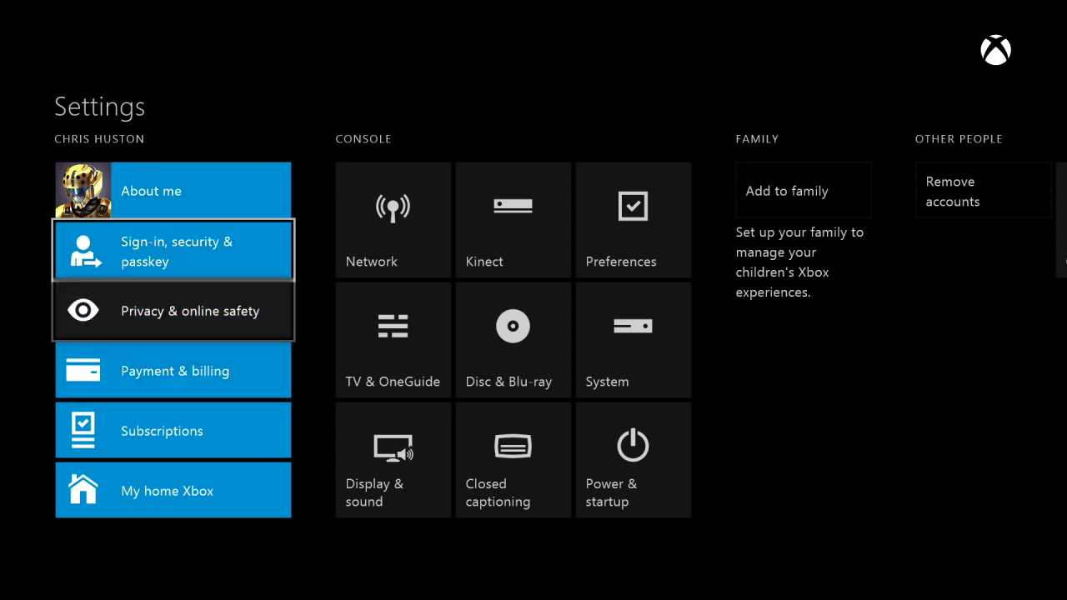
key("Down")
key("Down")
key("Down")
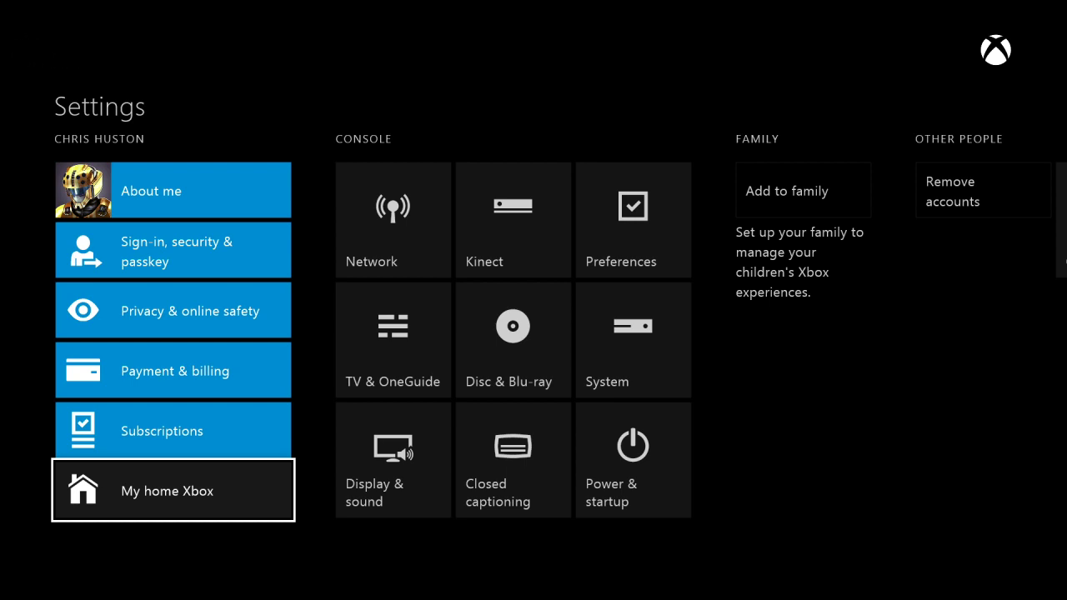
key("Up")
key("Up")
key("Up")
key("Up")
key("Up")
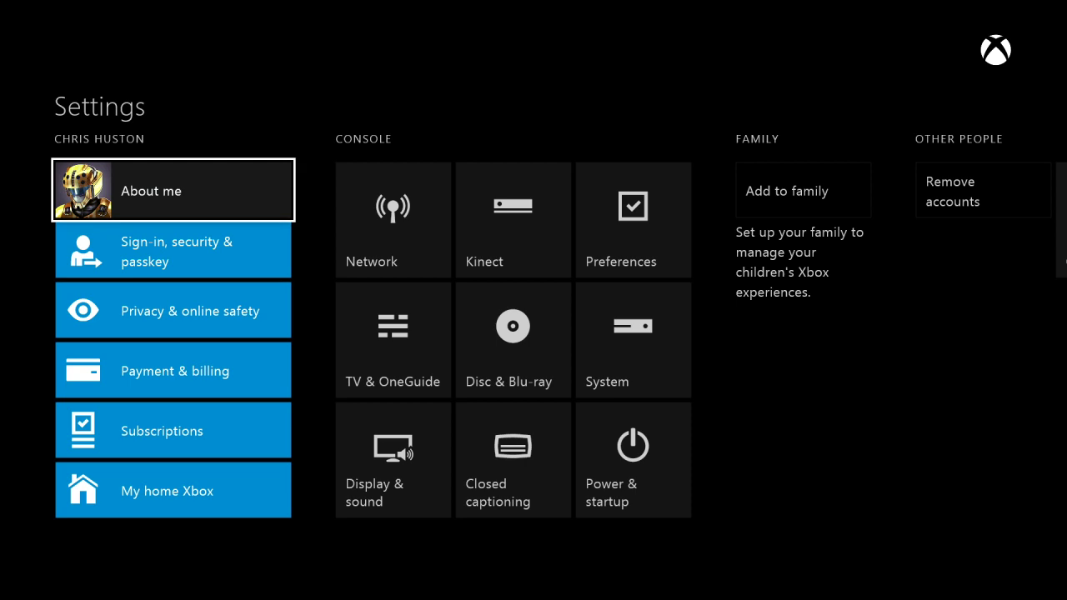
Open the Network settings to review the connection and troubleshooting options, and return to the settings overview.
key("Right")
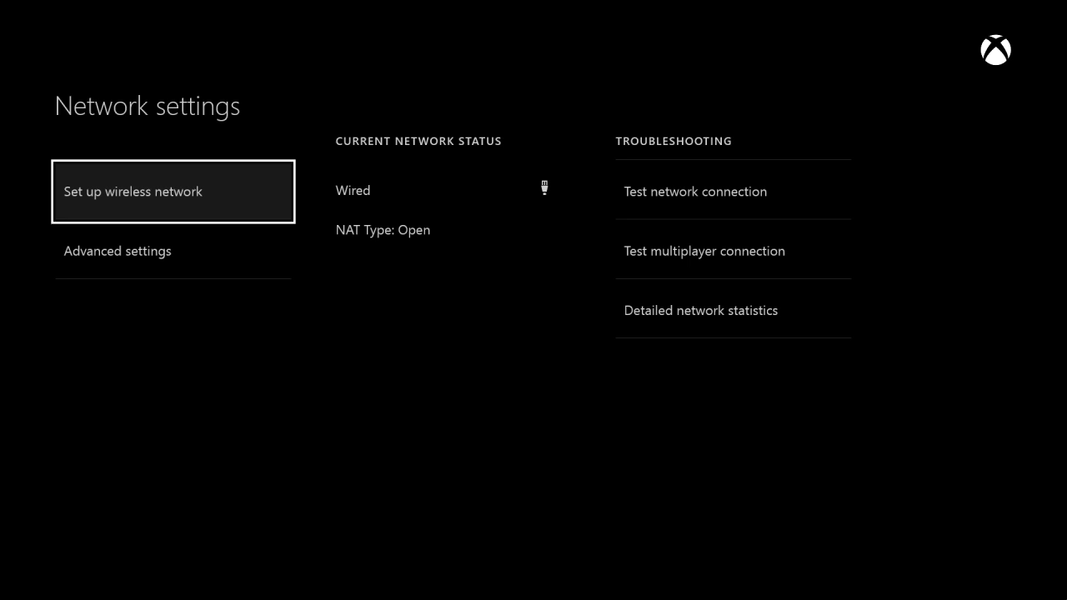
left_click(734, 192)
left_click(173, 192)
key("Escape")
Open Preferences and review the Skype, messaging, party and other notification options.
key("Right")
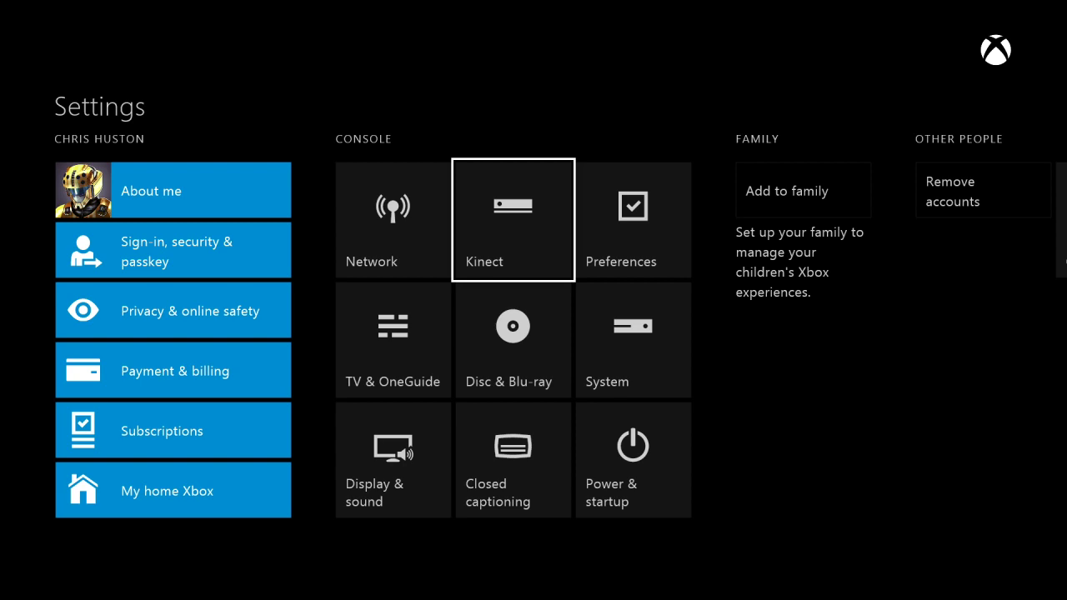
key("Right")
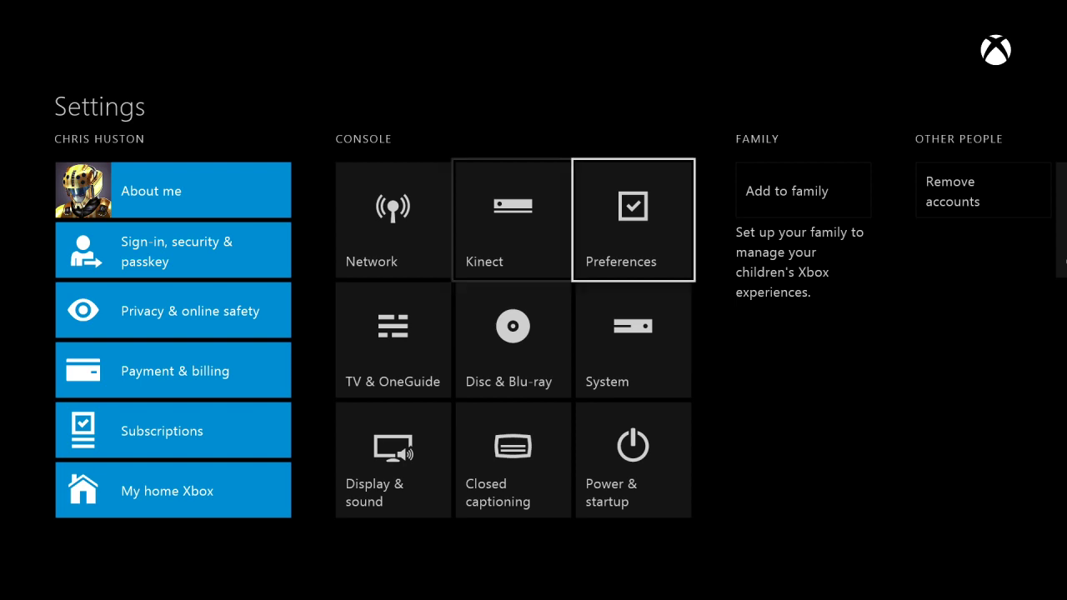
key("Return")
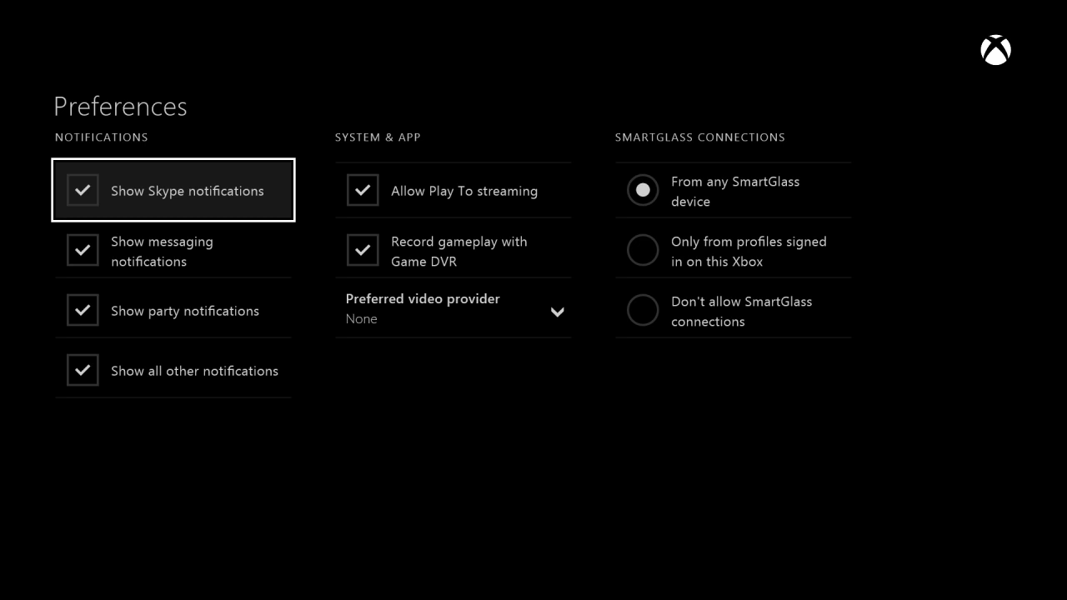
key("Down")
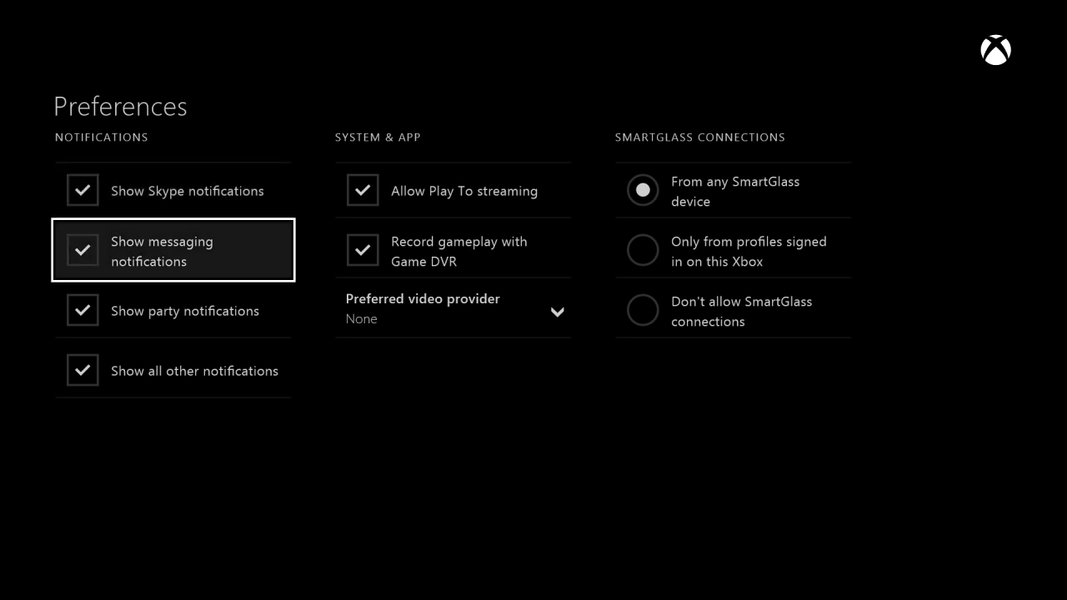
key("Down")
key("Down")
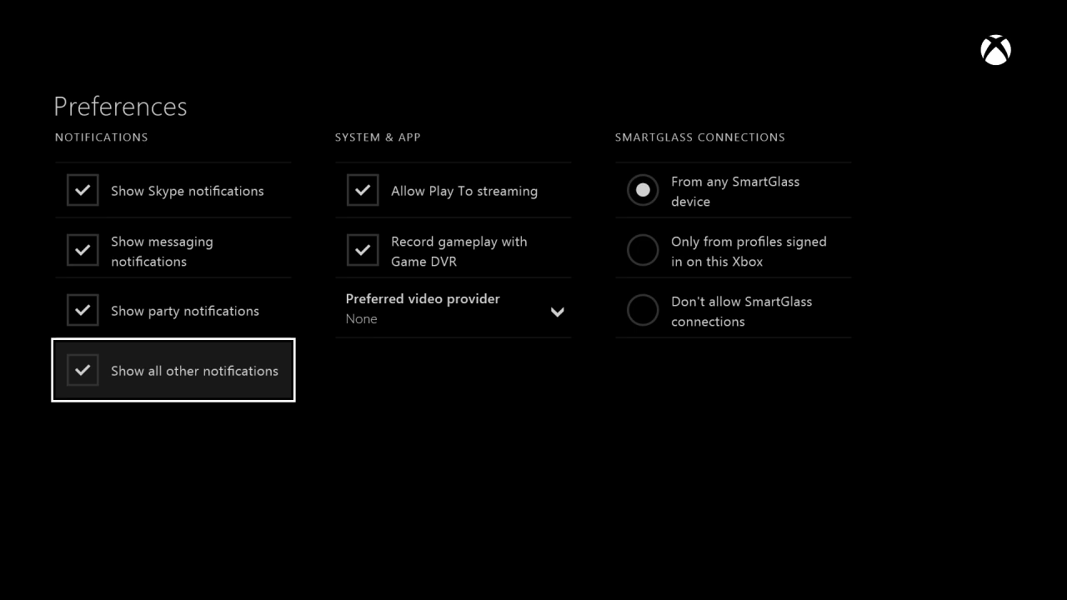
key("Escape")
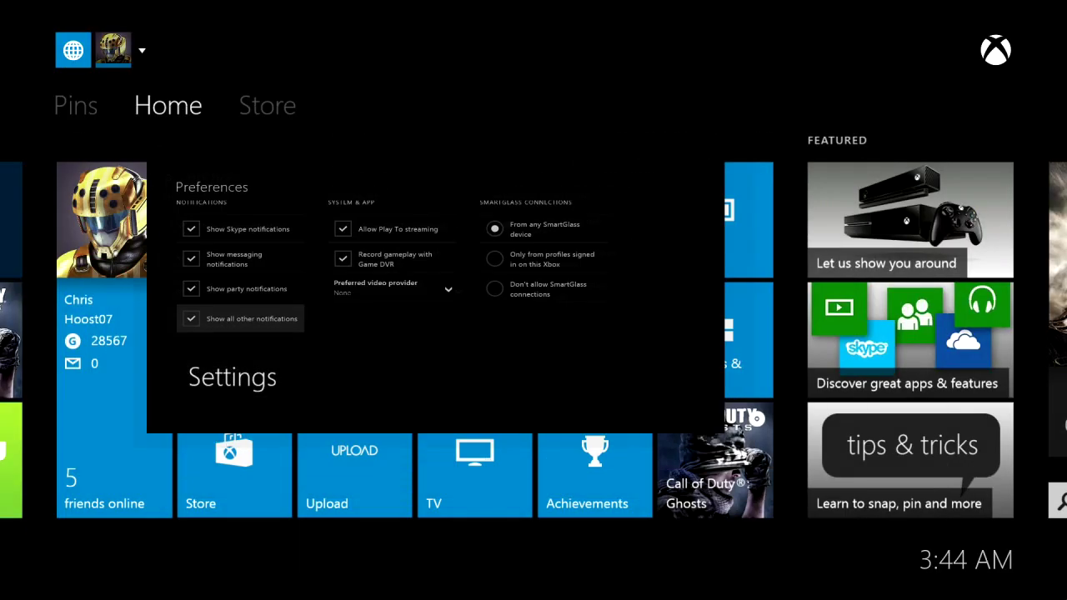
key("Left")
key("Up")
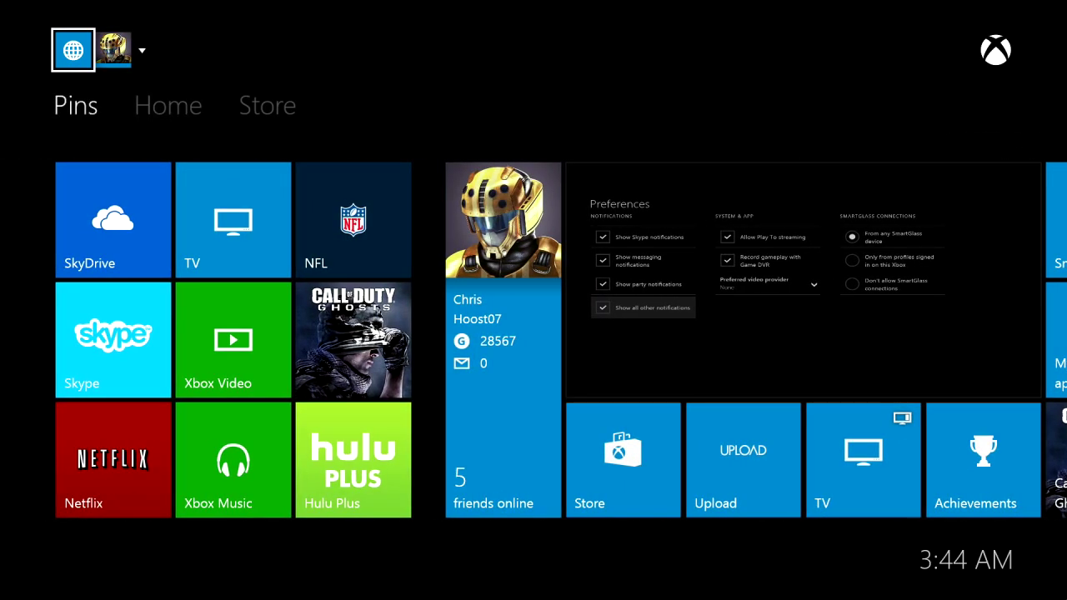
key("Down")
key("Right")
key("Down")
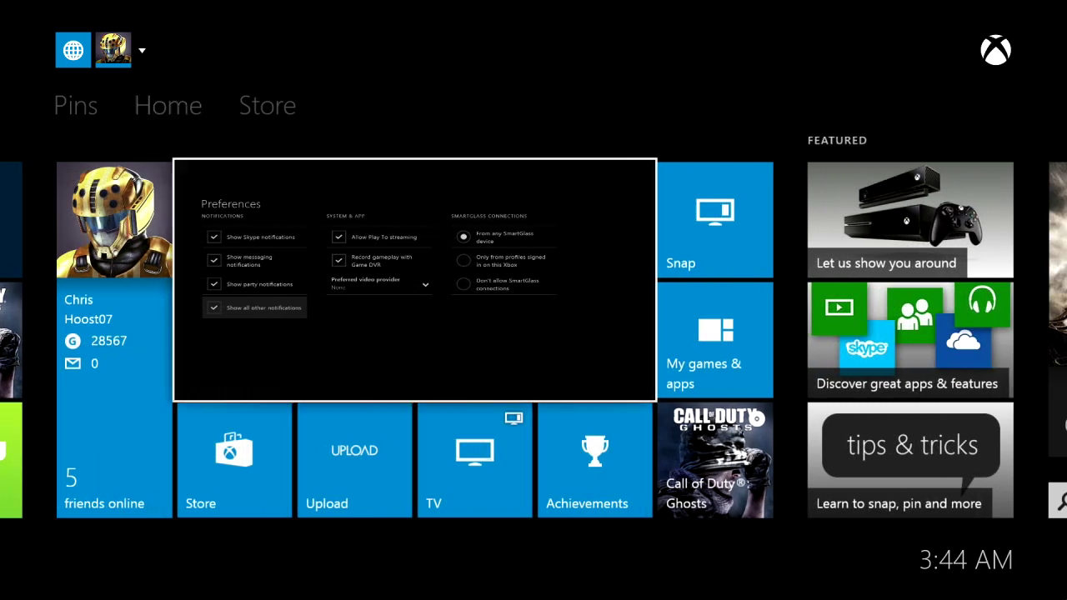
key("Return")
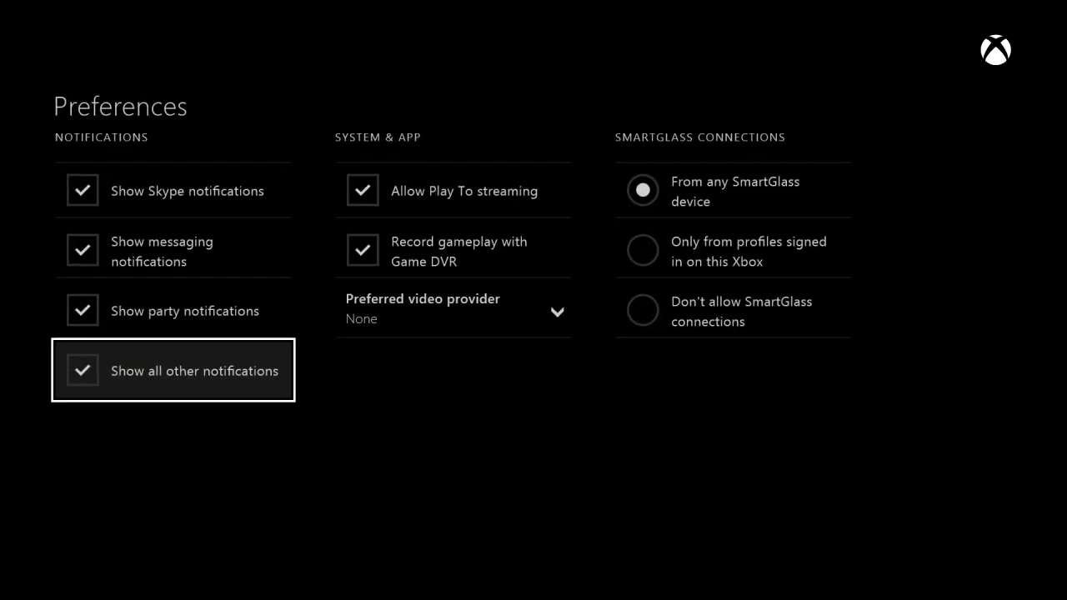
Review the Play To streaming, Game DVR recording and preferred video provider options in Preferences.
key("Right")
key("Up")
key("Up")
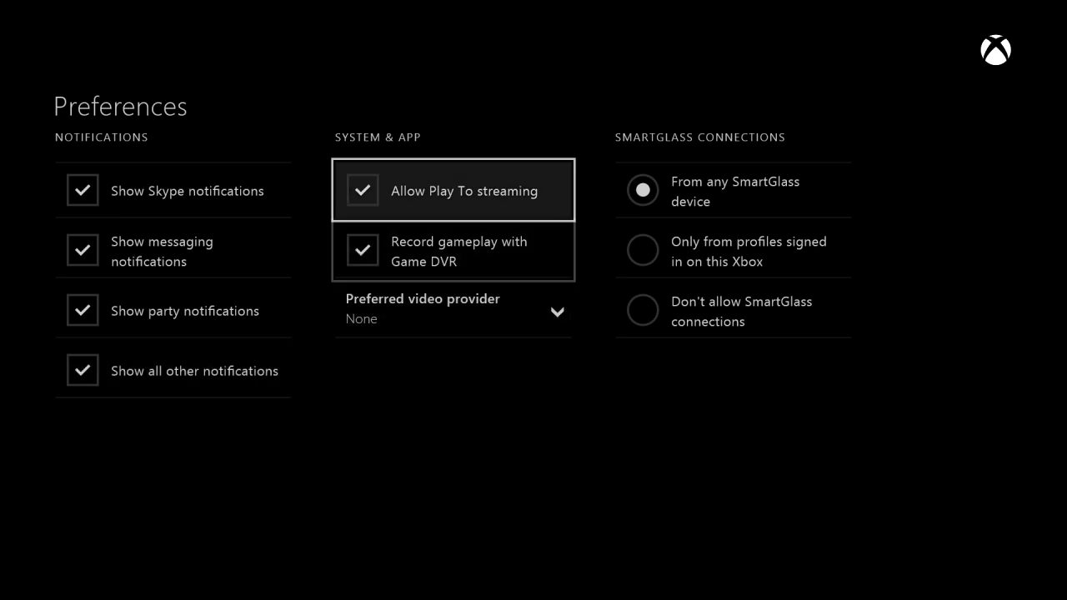
key("Down")
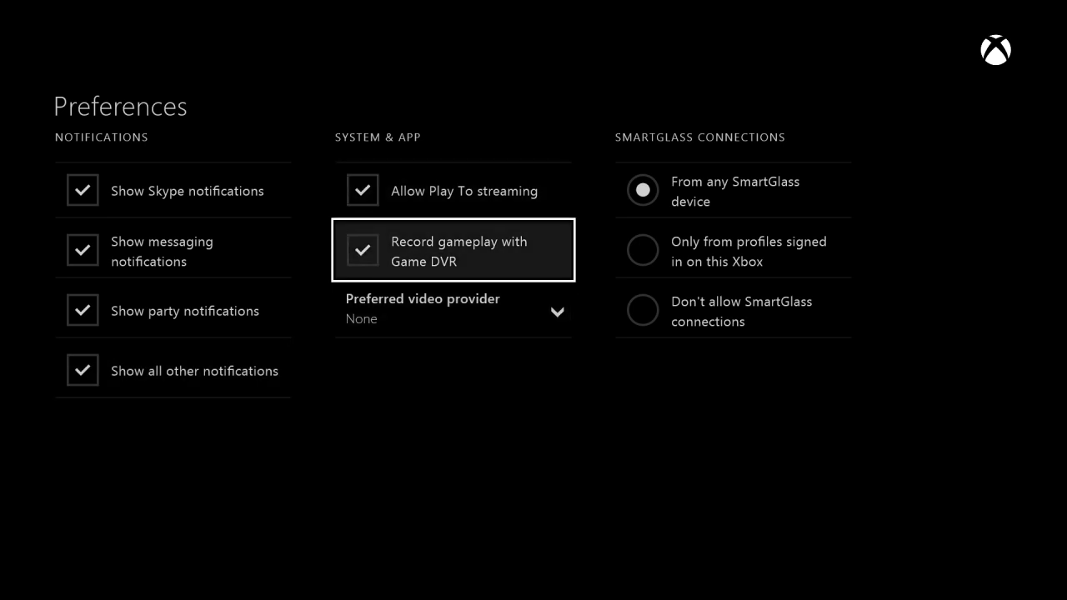
key("Down")
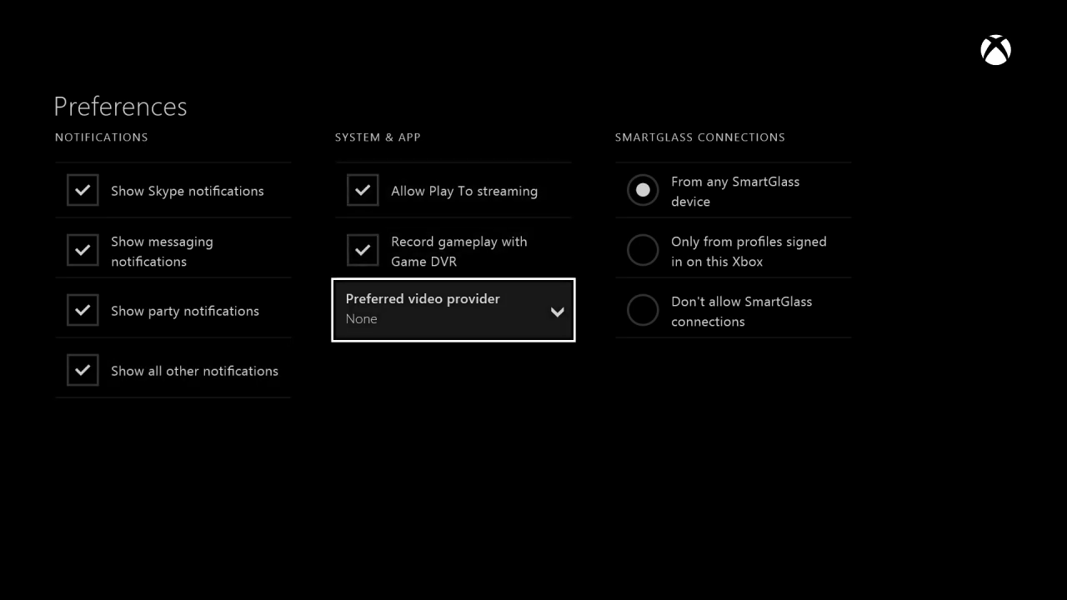
Check the choices offered for the preferred video provider, keep None, and return to the settings overview.
key("Return")
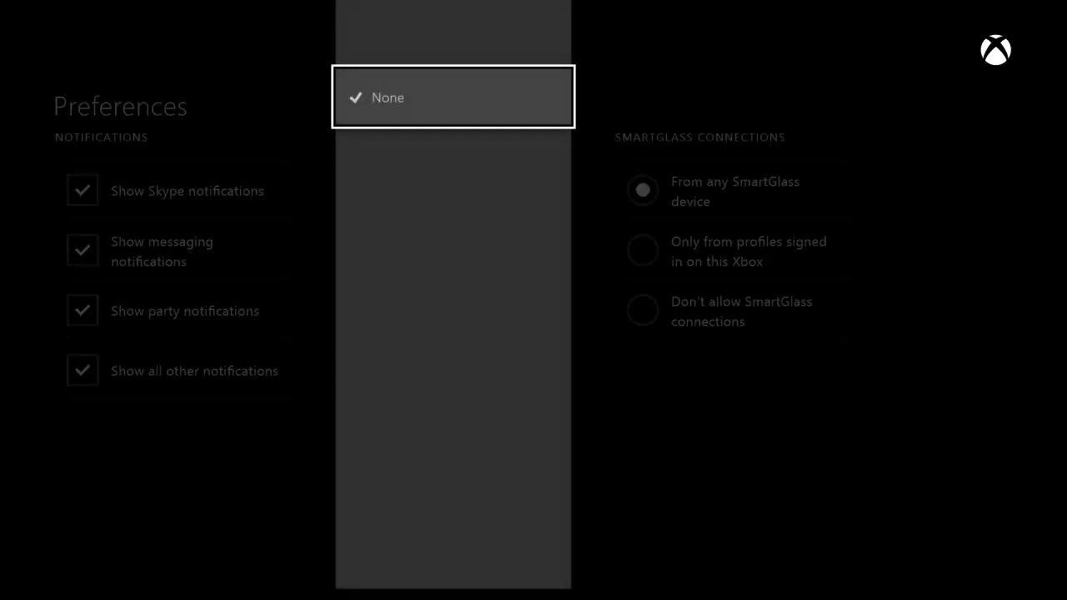
key("Return")
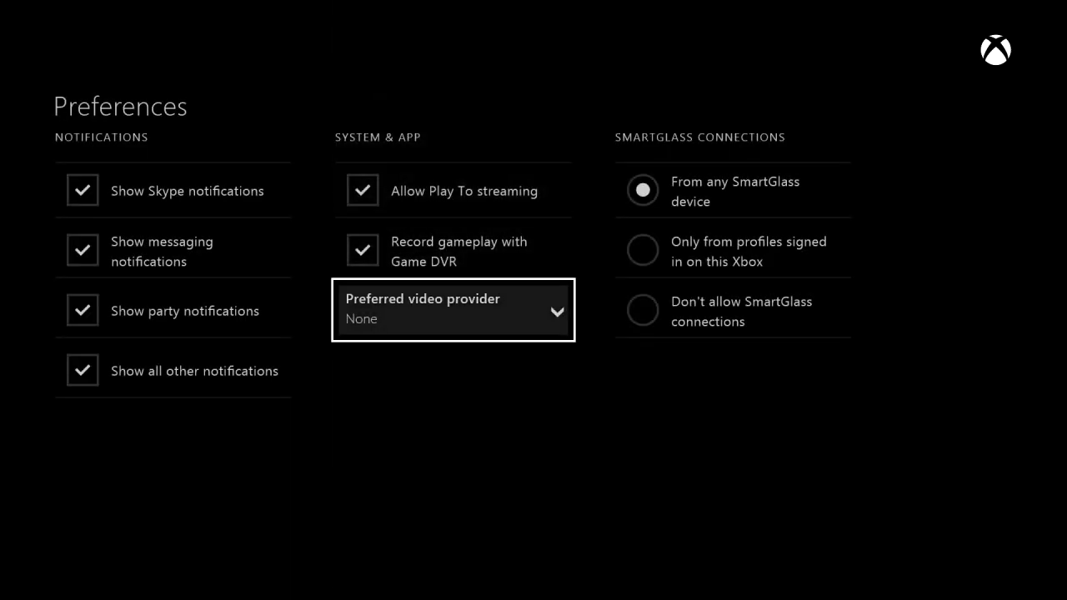
key("Return")
key("Return")
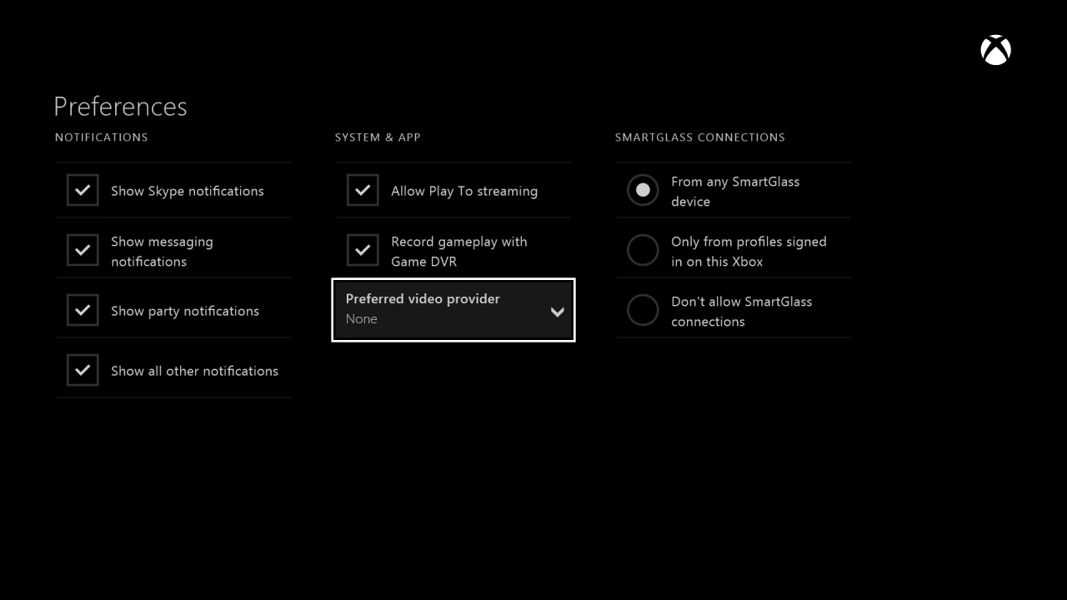
key("Escape")
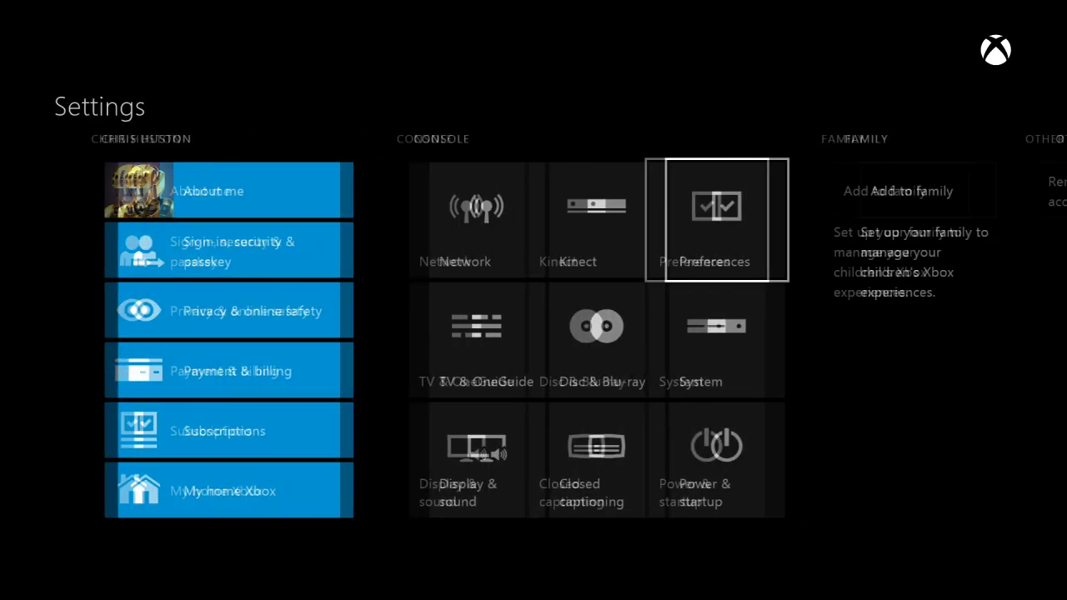
Open the Disc & Blu-ray settings and review the automatic play and resume playback options.
key("Down")
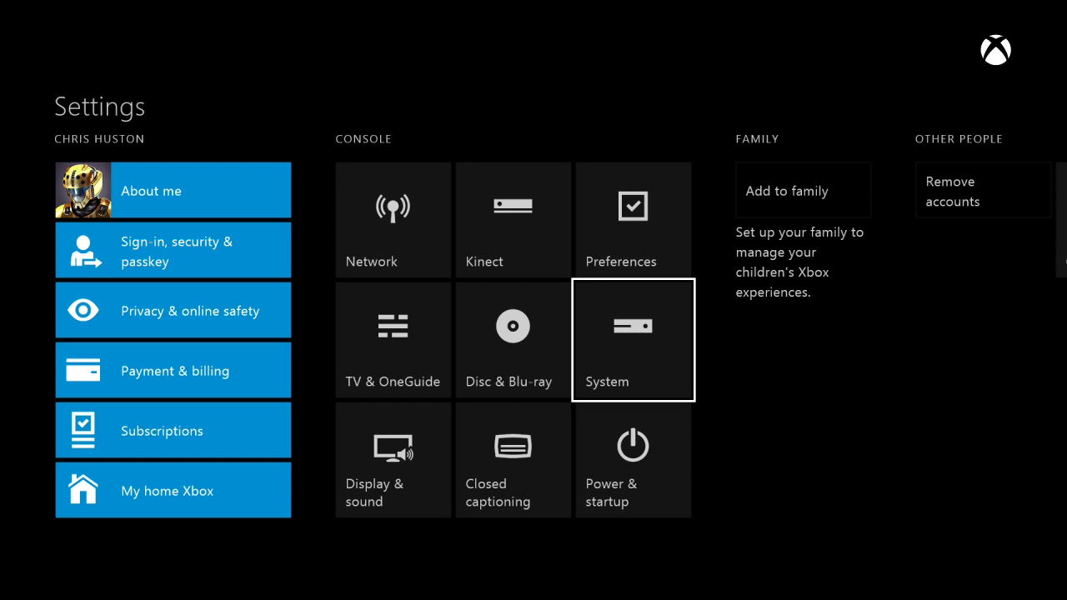
key("Left")
key("Return")
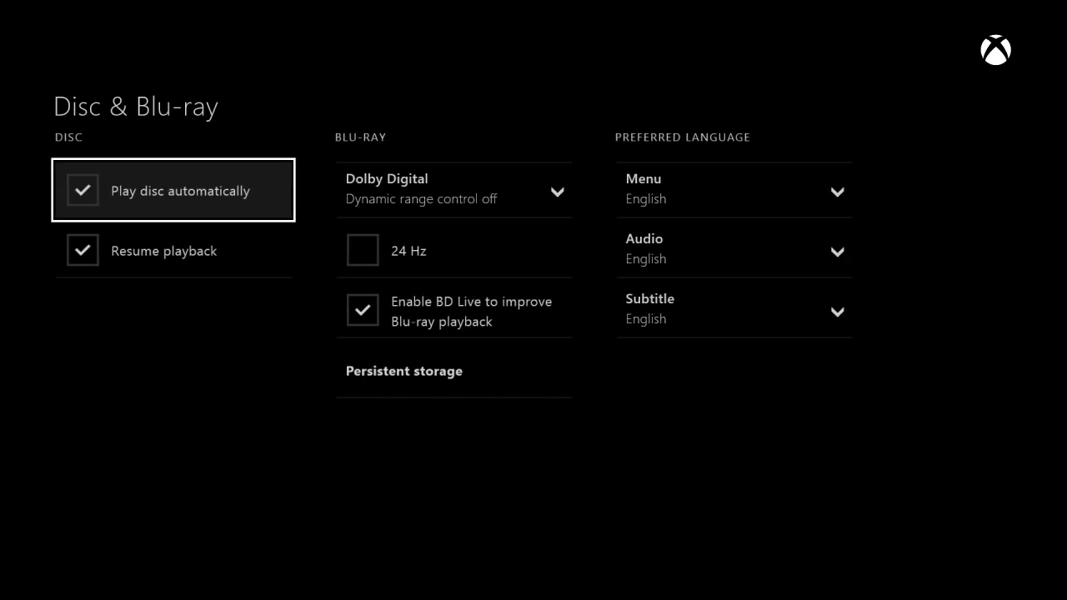
key("Down")
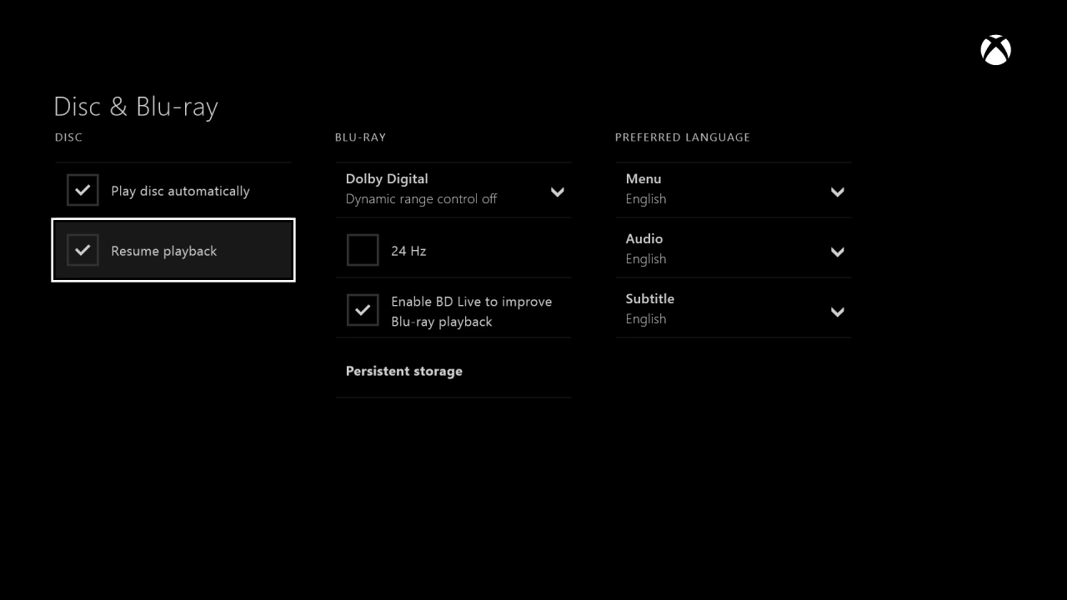
key("Up")
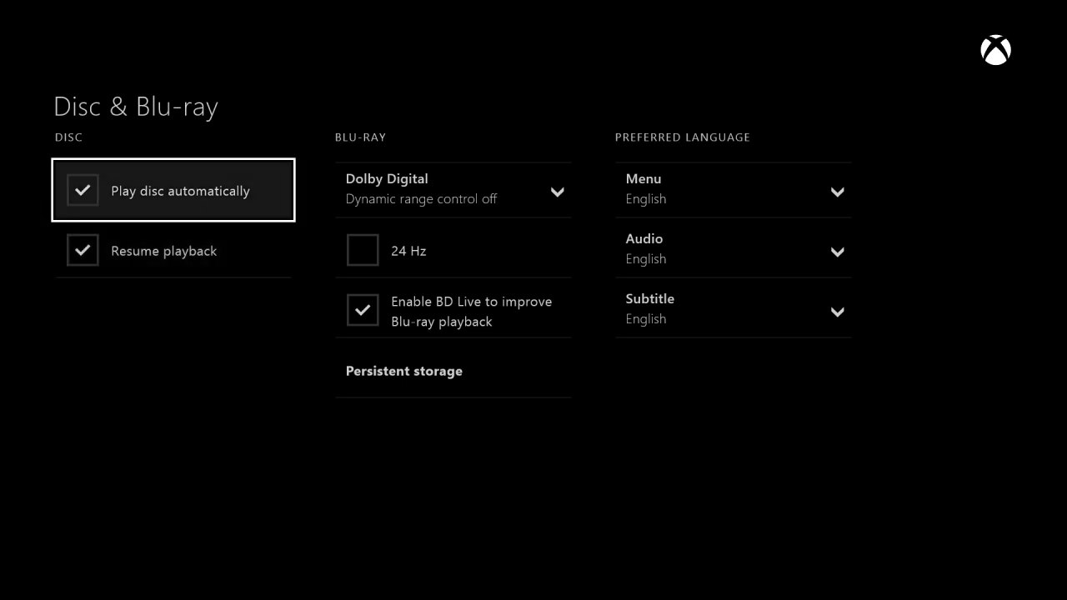
Review the Blu-ray options for Dolby Digital, 24 Hz and BD Live.
key("Right")
key("Down")
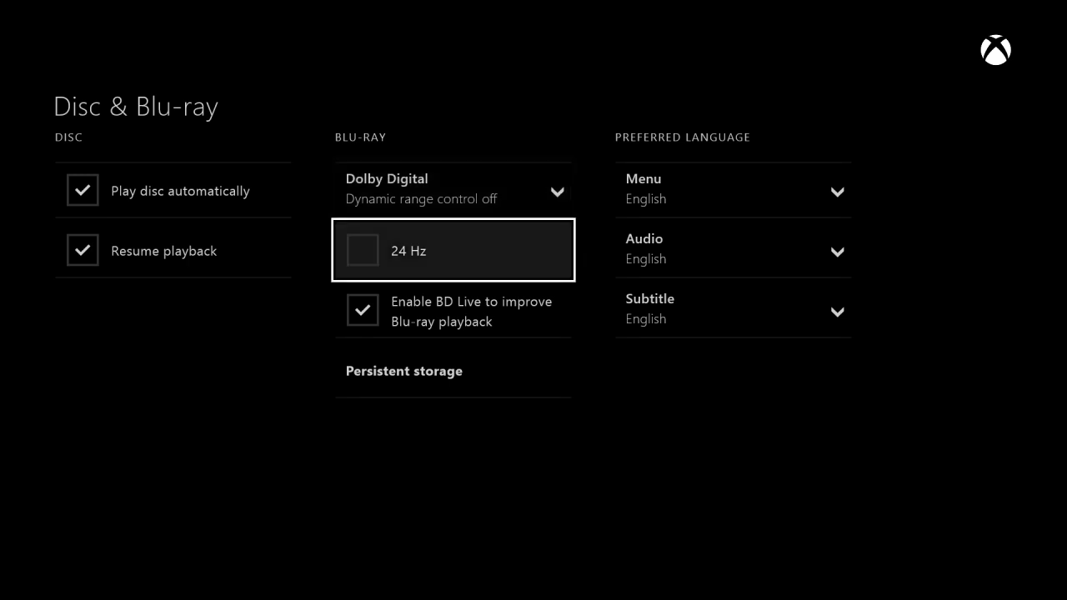
key("Return")
key("Return")
key("Down")
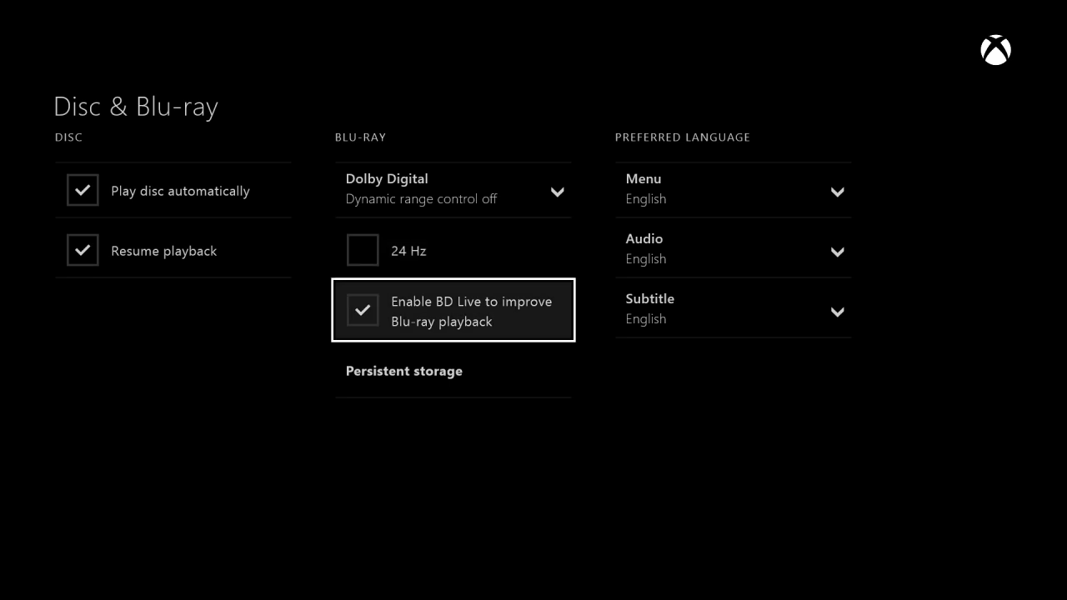
key("Up")
key("Up")
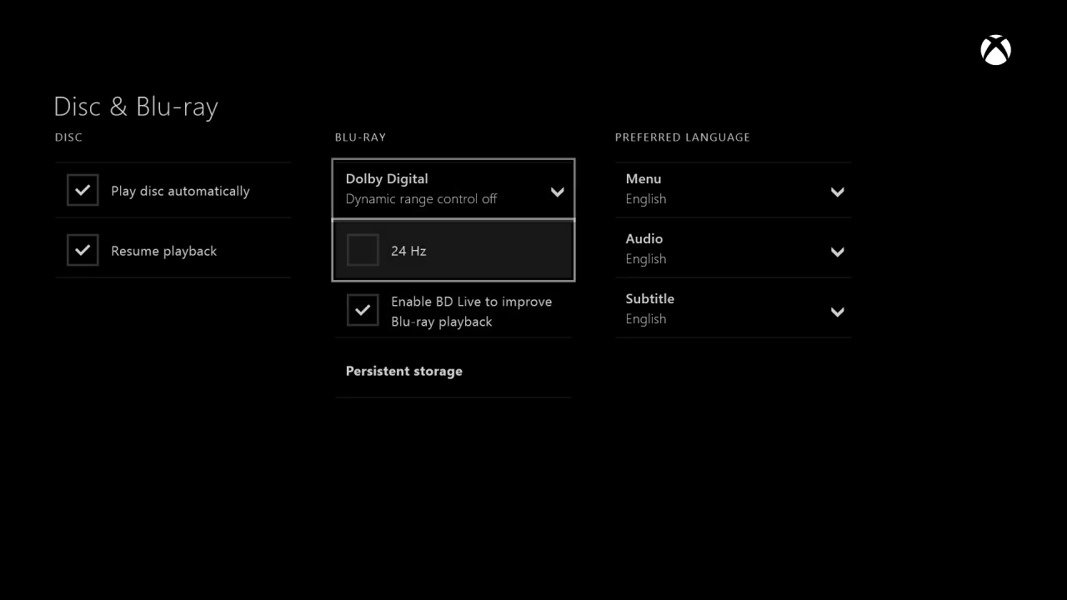
key("Down")
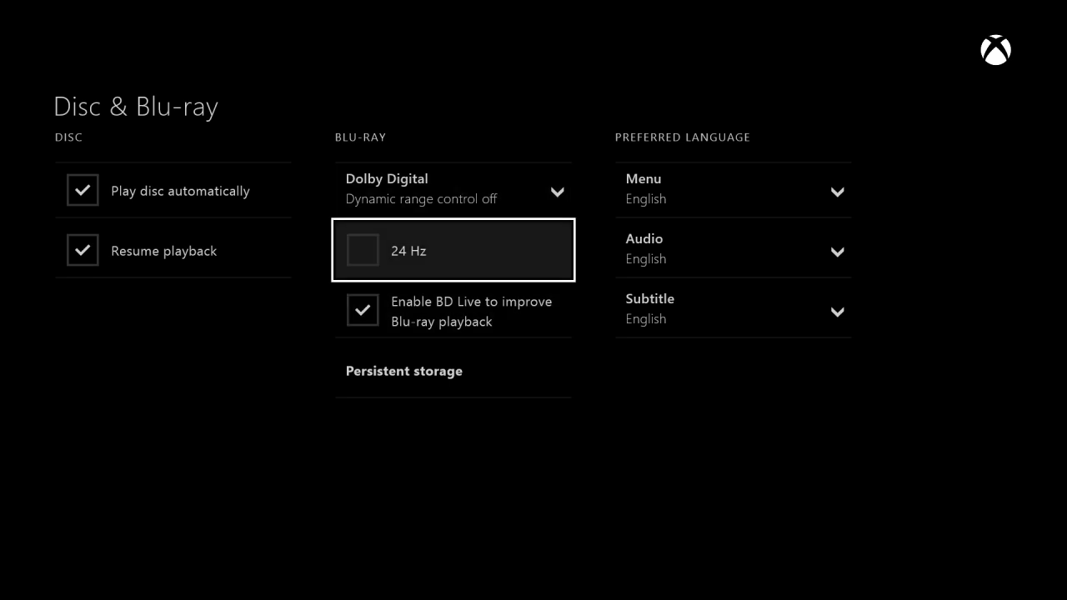
key("Down")
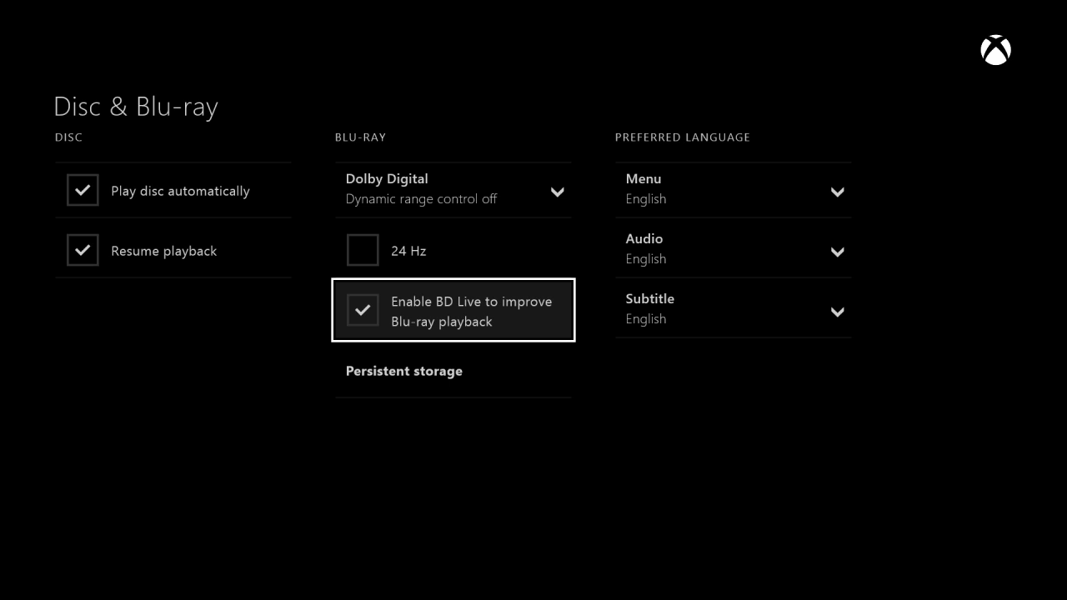
Open the persistent storage dialog, read its explanation and cancel without clearing the storage.
key("Down")
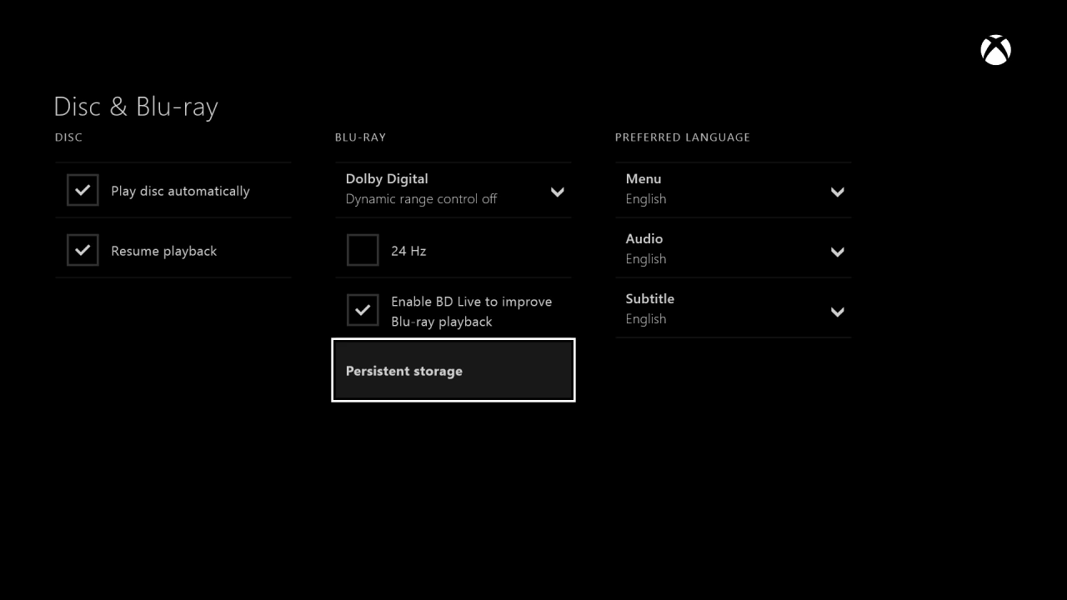
key("Return")
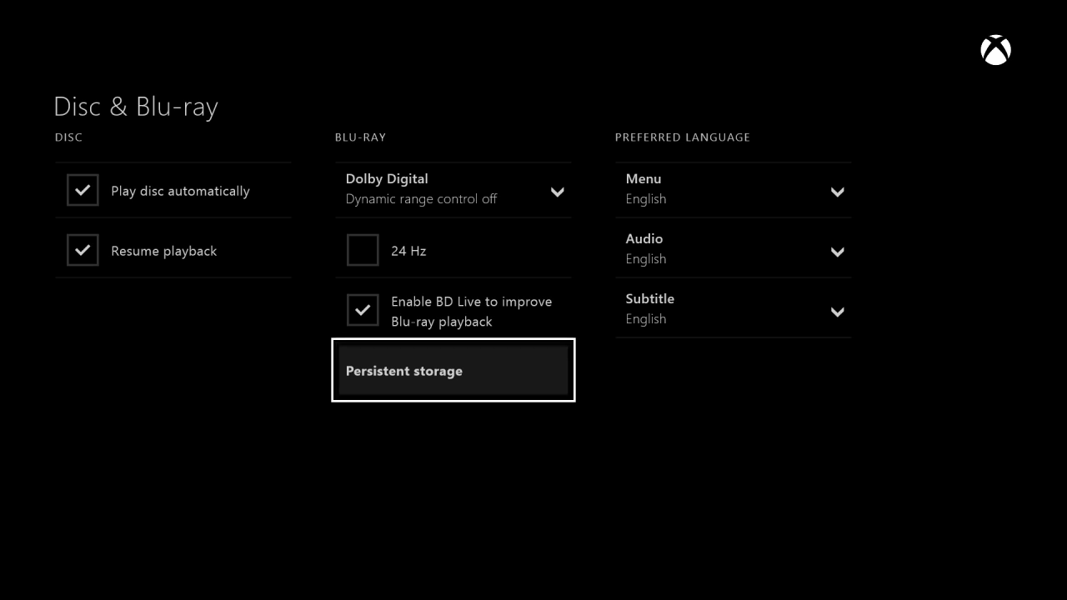
key("Left")
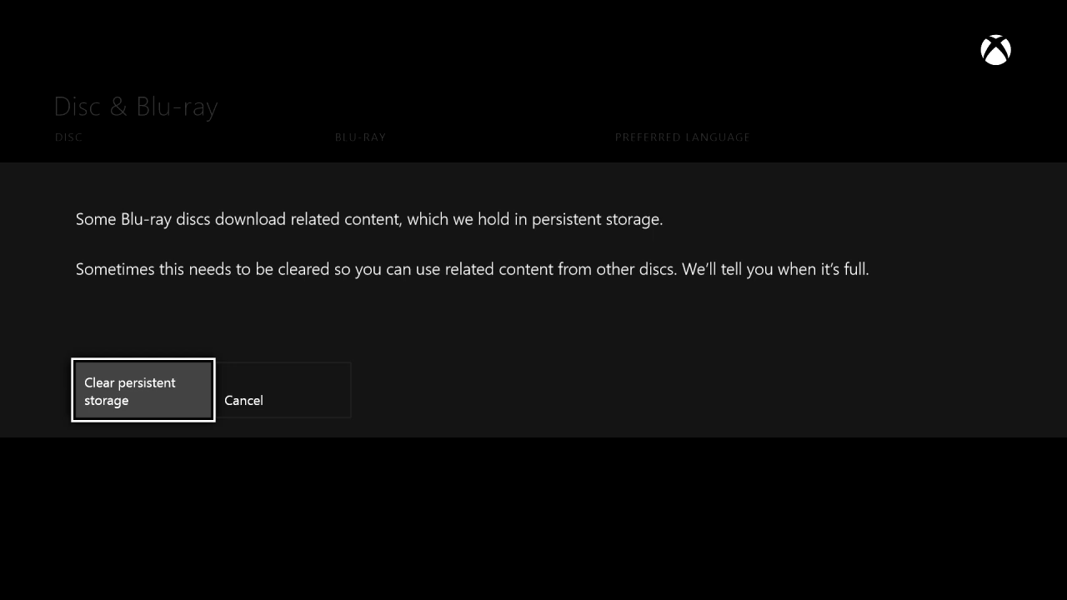
key("Right")
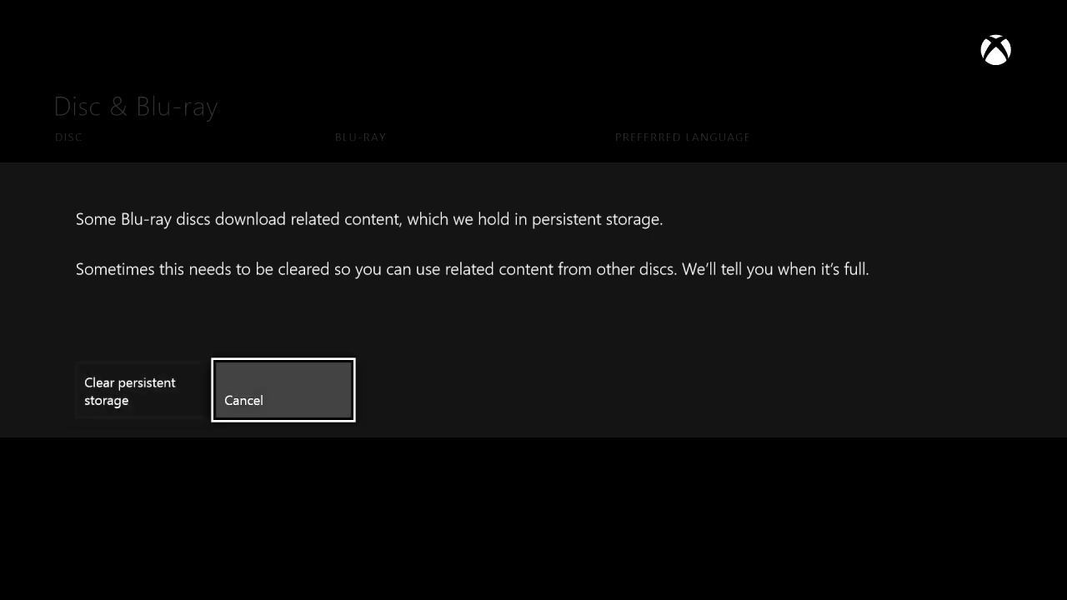
key("Return")
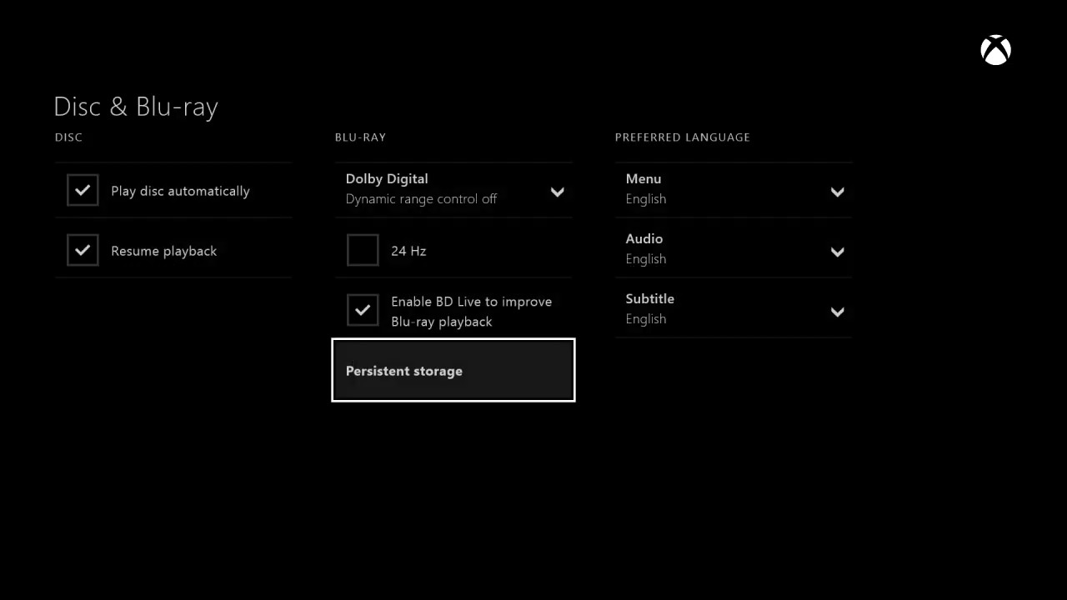
Review the preferred menu, audio and subtitle language settings, and return to the settings overview.
key("Up")
key("Right")
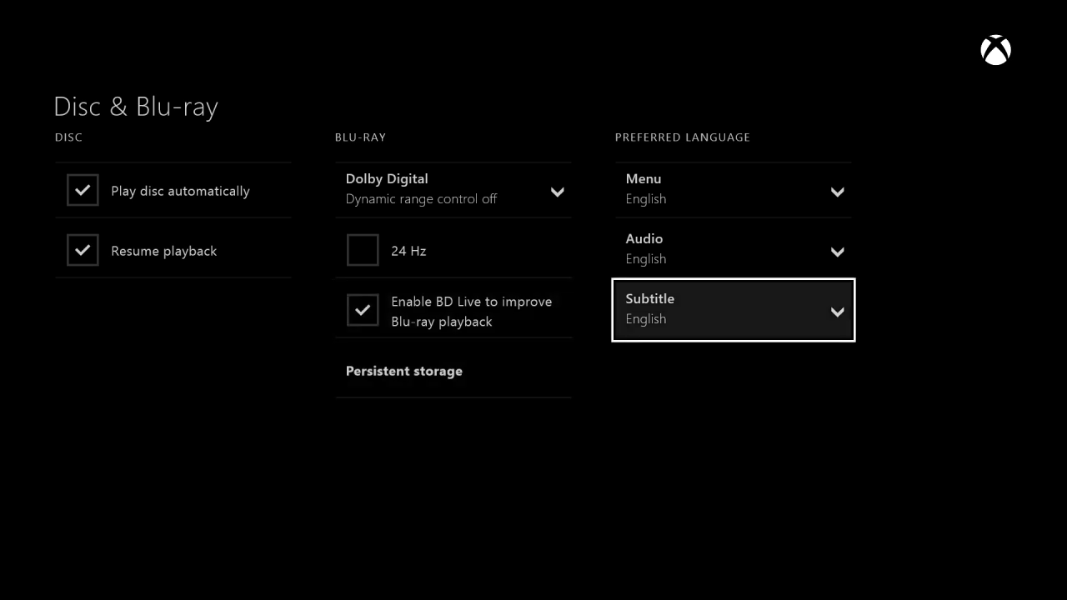
key("Up")
key("Up")
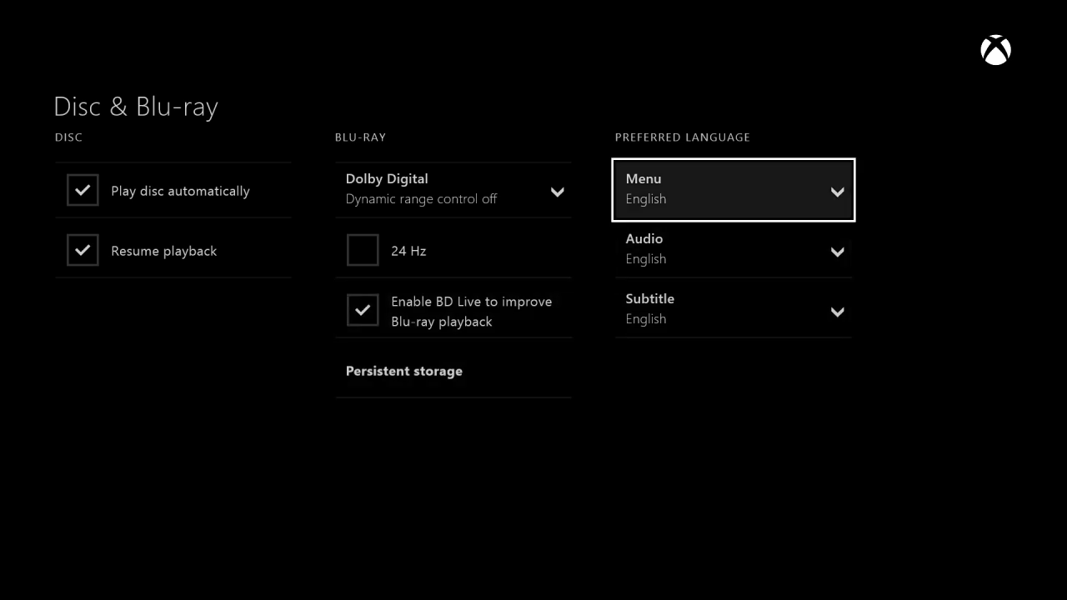
key("Down")
key("Down")
key("Up")
key("Up")
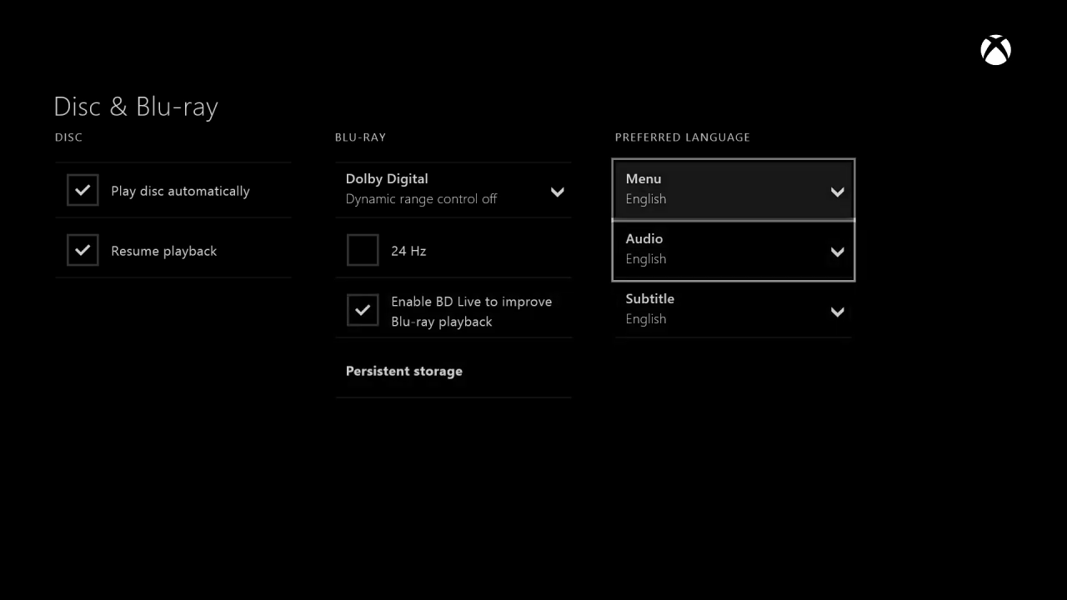
key("Escape")
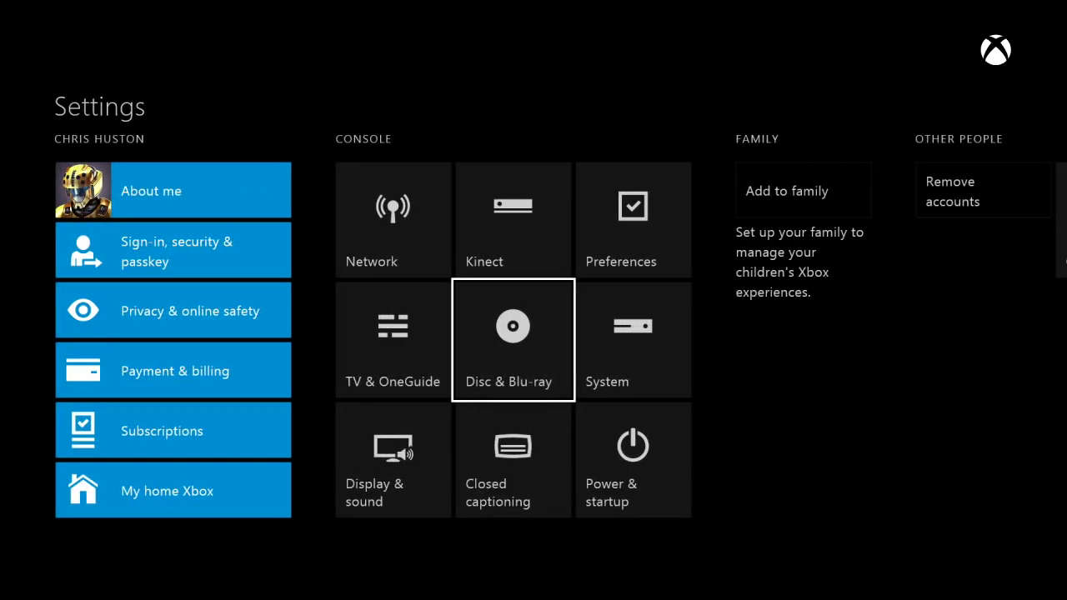
Open the TV & OneGuide settings and look over the OneGuide and Devices entries.
key("Left")
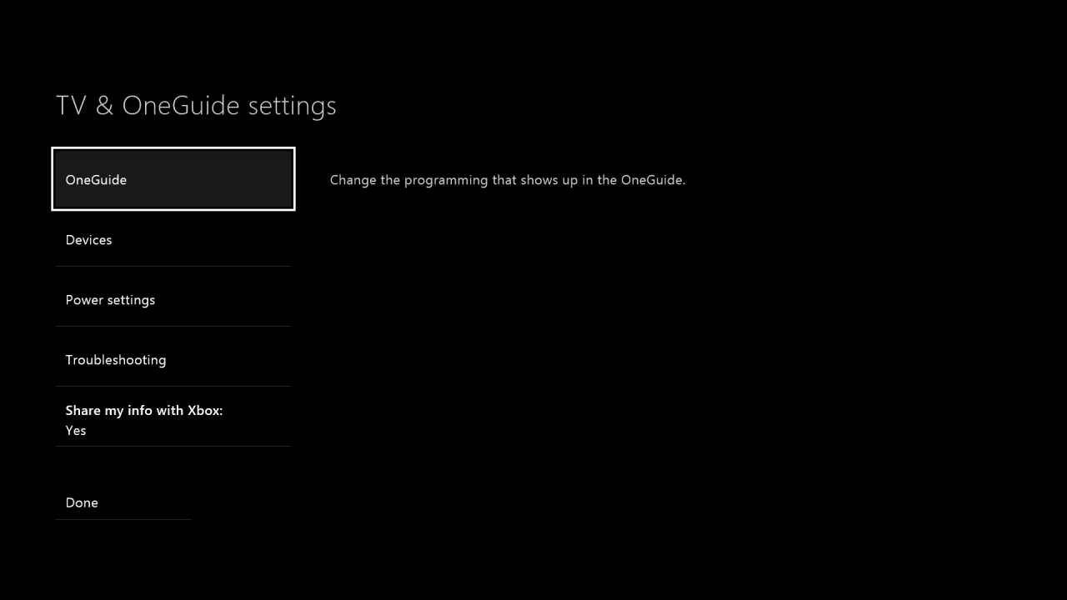
key("Return")
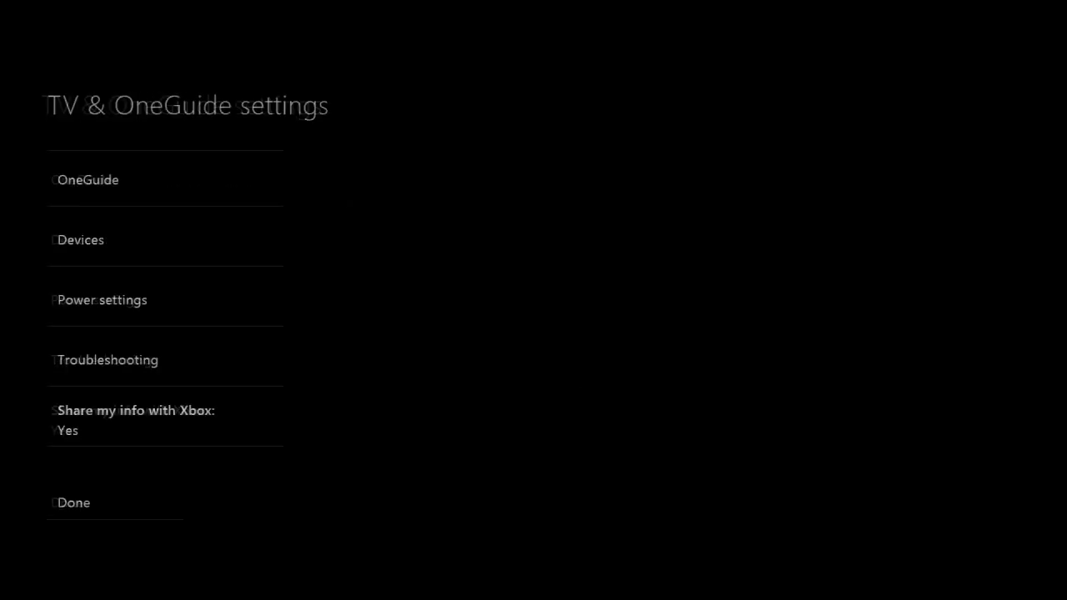
key("Down")
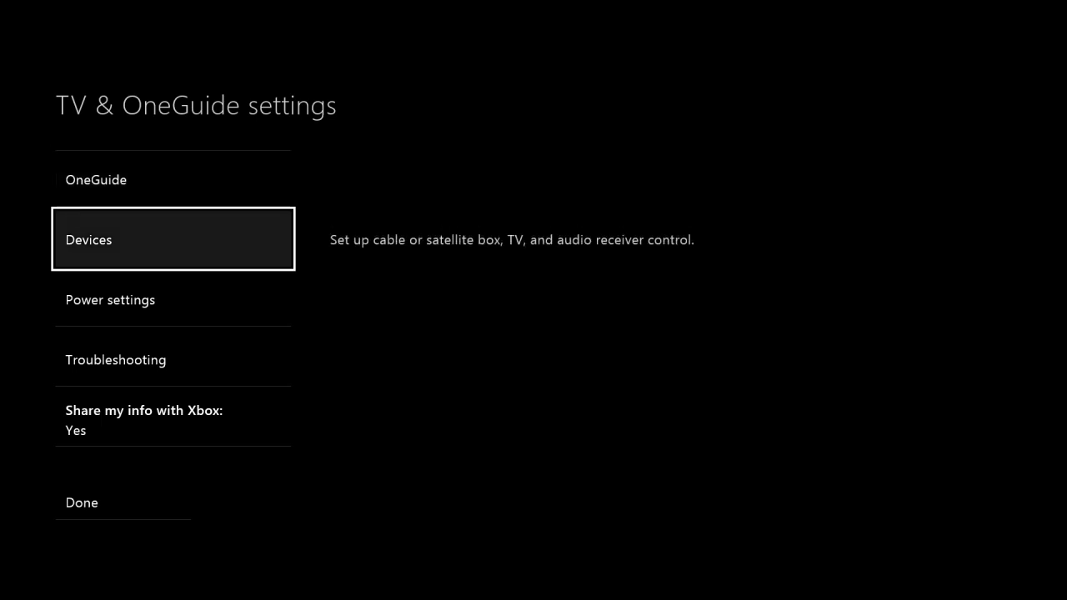
Open Devices, review the TV, cable or satellite box and audio receiver model entries, and go back to the TV & OneGuide settings.
key("Return")
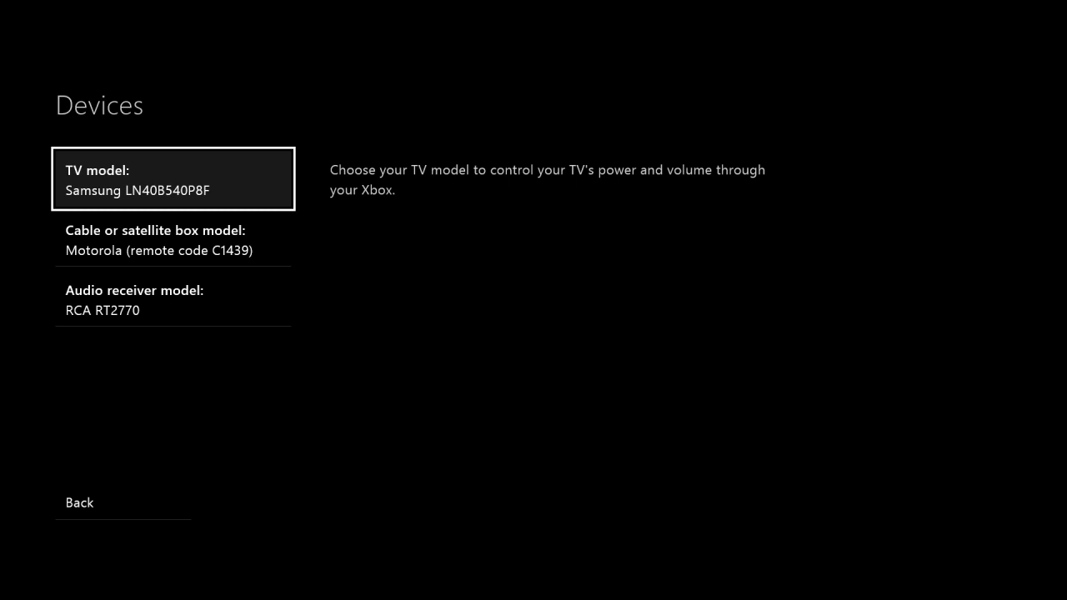
key("Down")
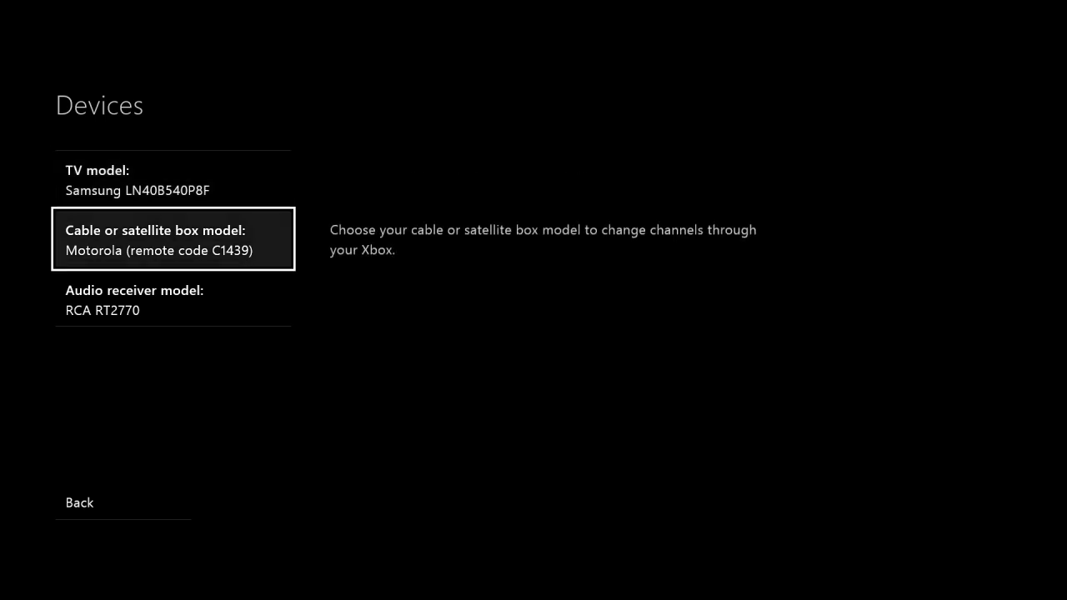
key("Down")
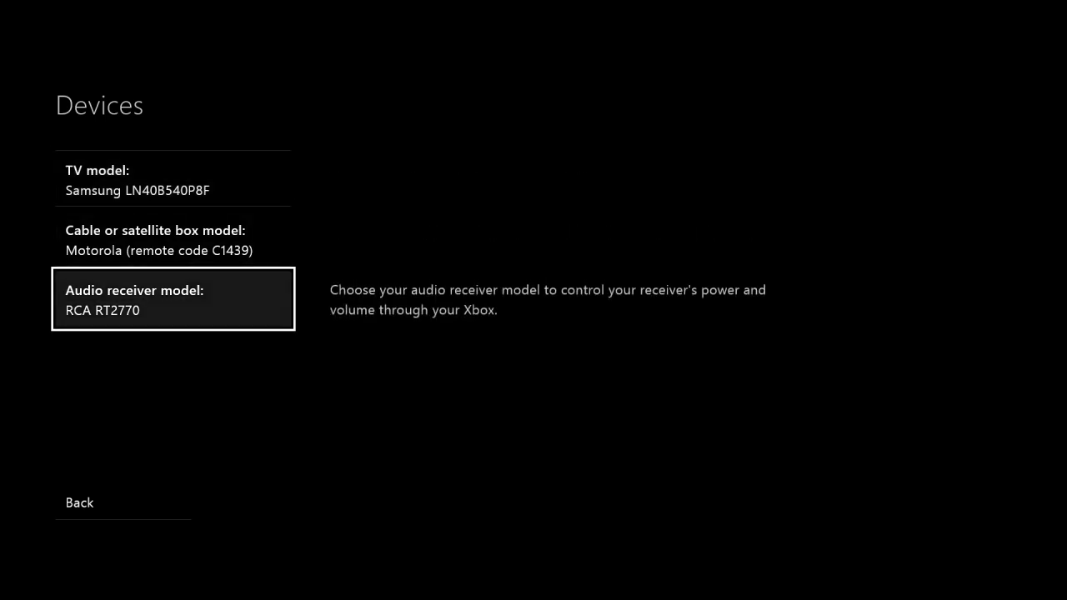
key("Up")
key("Up")
key("Down")
key("Up")
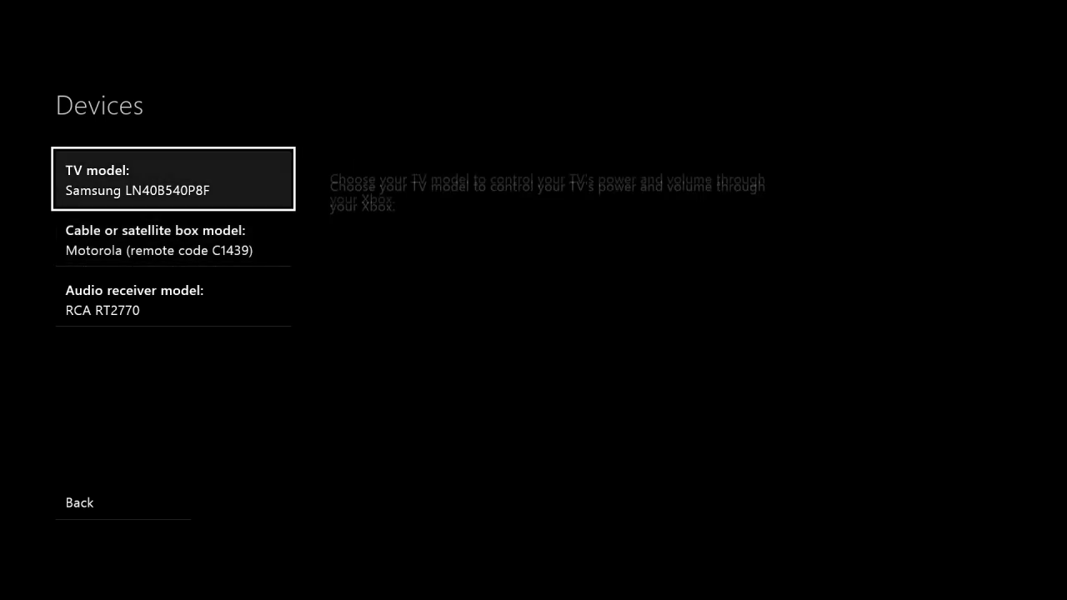
key("Down")
key("Down")
key("Up")
key("Up")
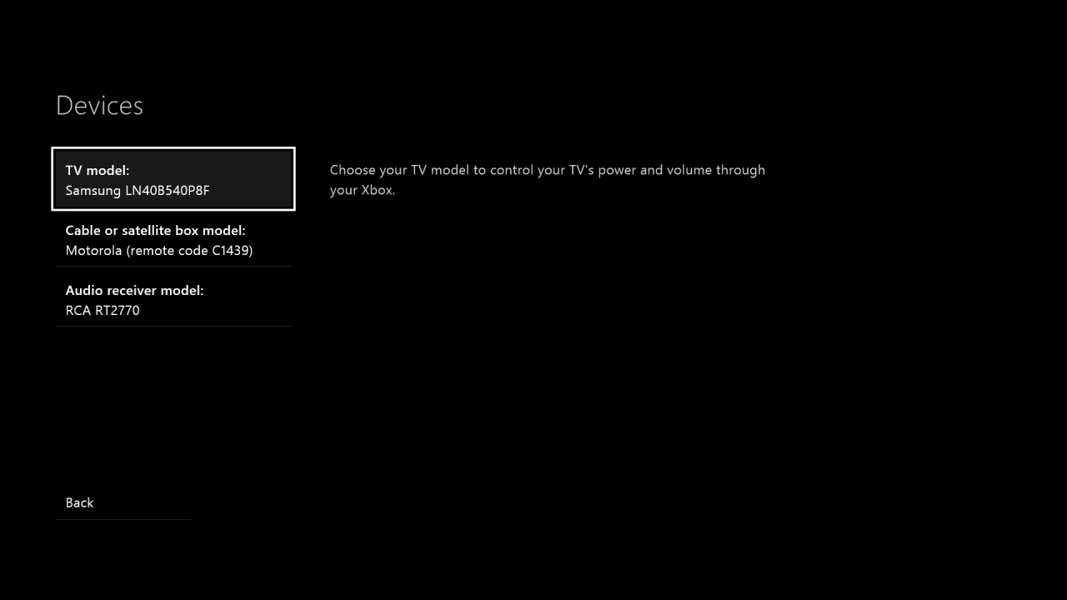
key("Escape")
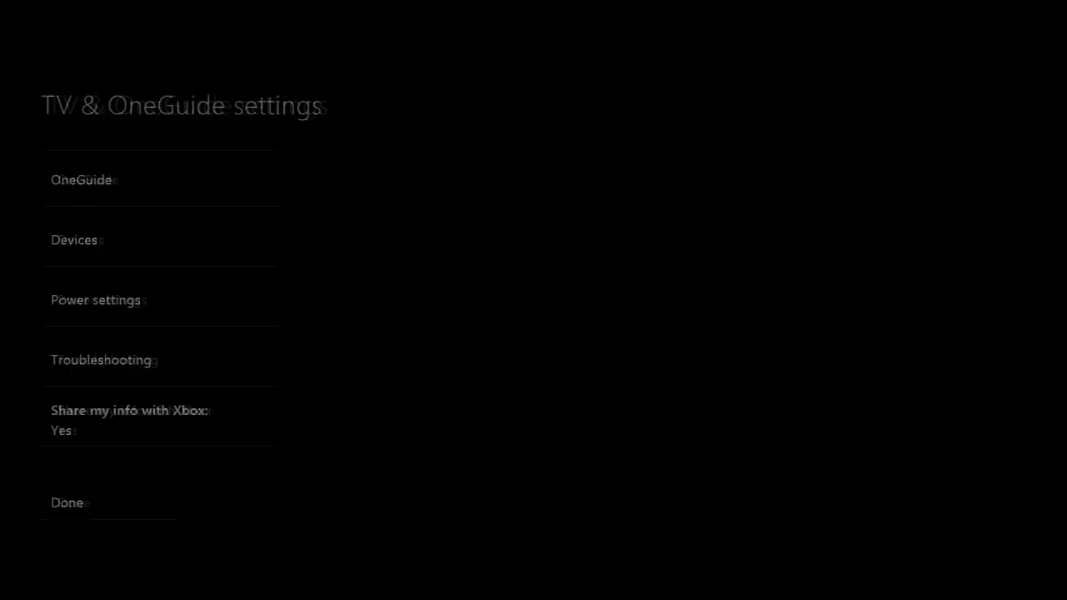
Open Power settings and review the "Xbox on" and "Xbox turn off" options for the TV, cable or satellite box and audio receiver.
key("Down")
key("Down")
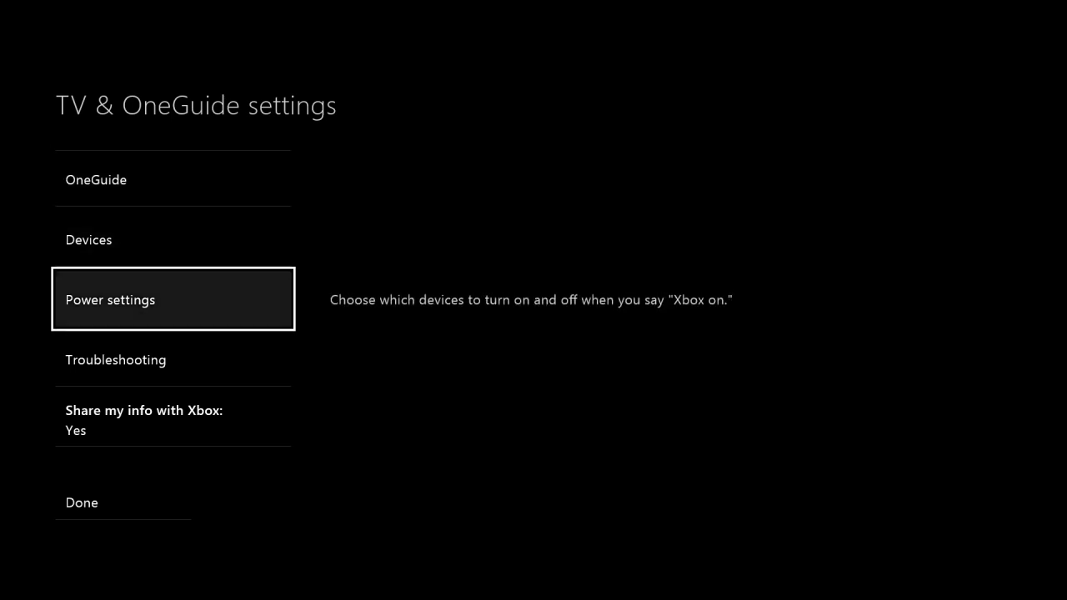
key("Return")
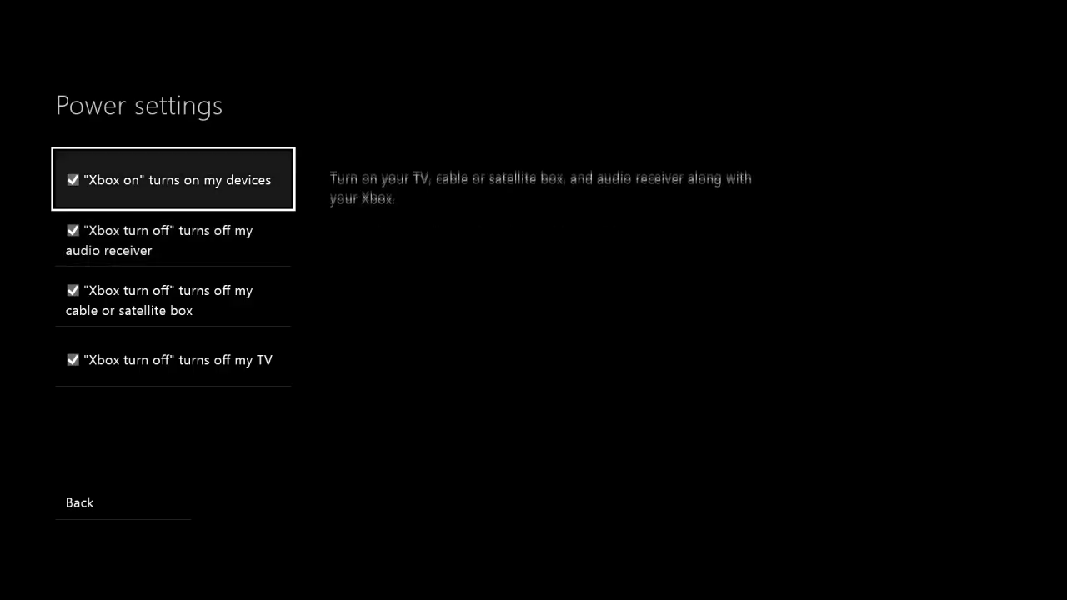
key("Down")
key("Down")
key("Down")
key("Up")
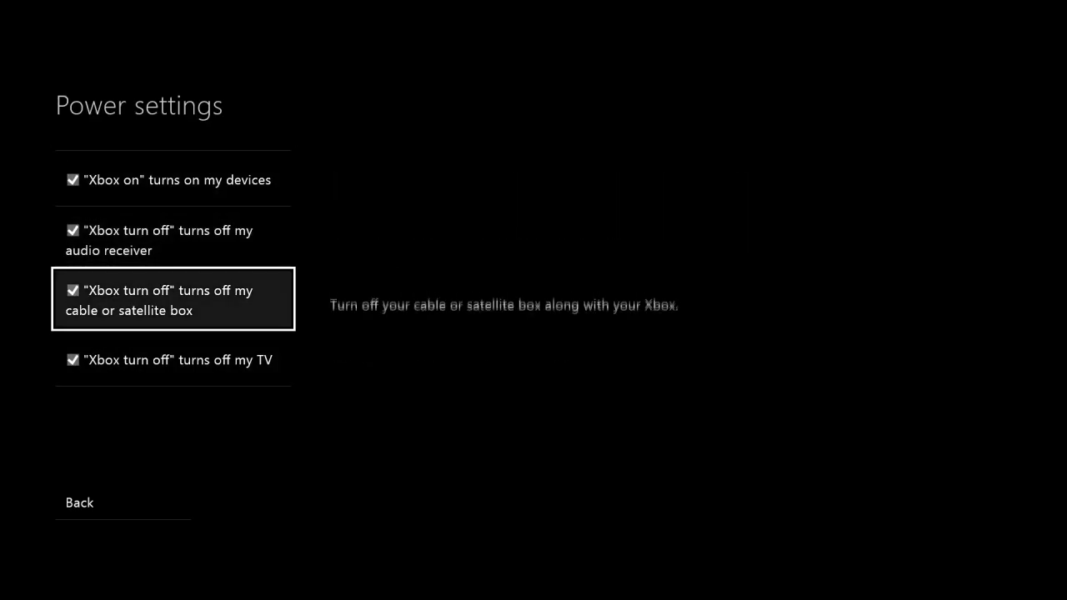
key("Up")
key("Up")
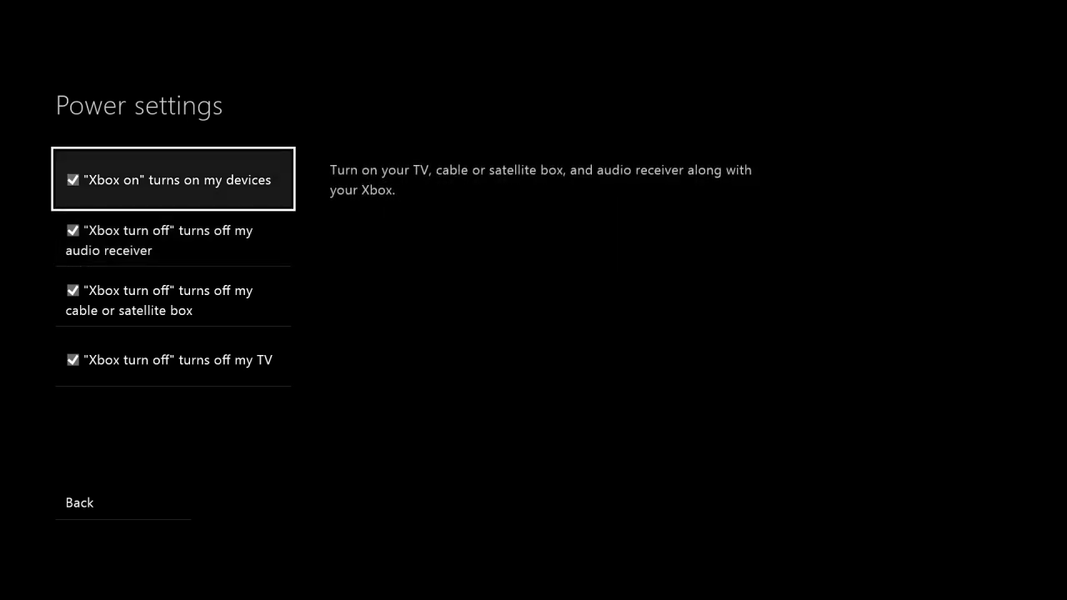
key("Down")
key("Down")
key("Down")
key("Up")
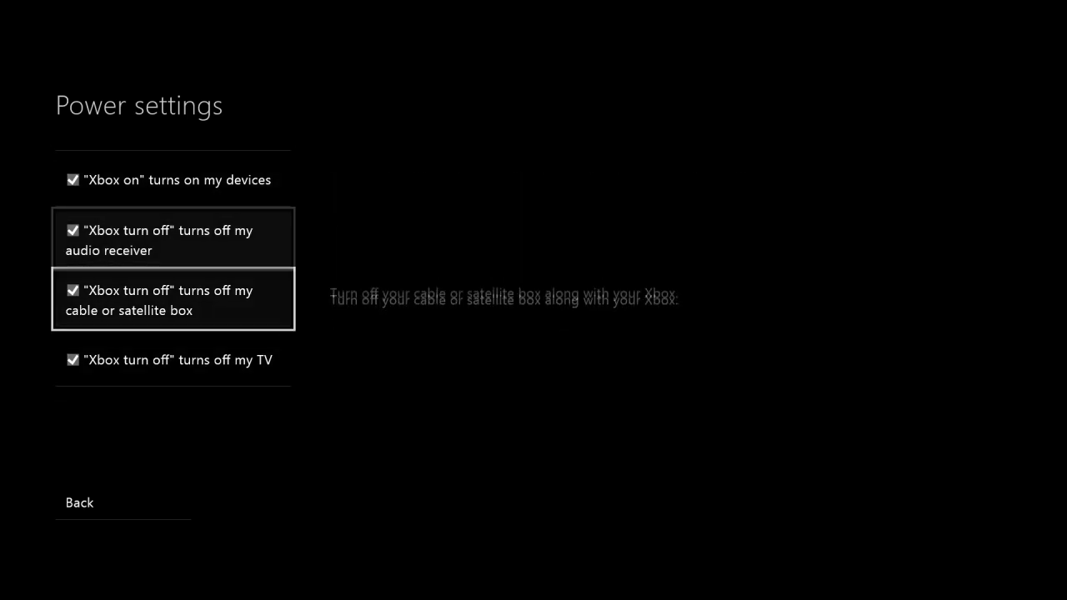
key("Up")
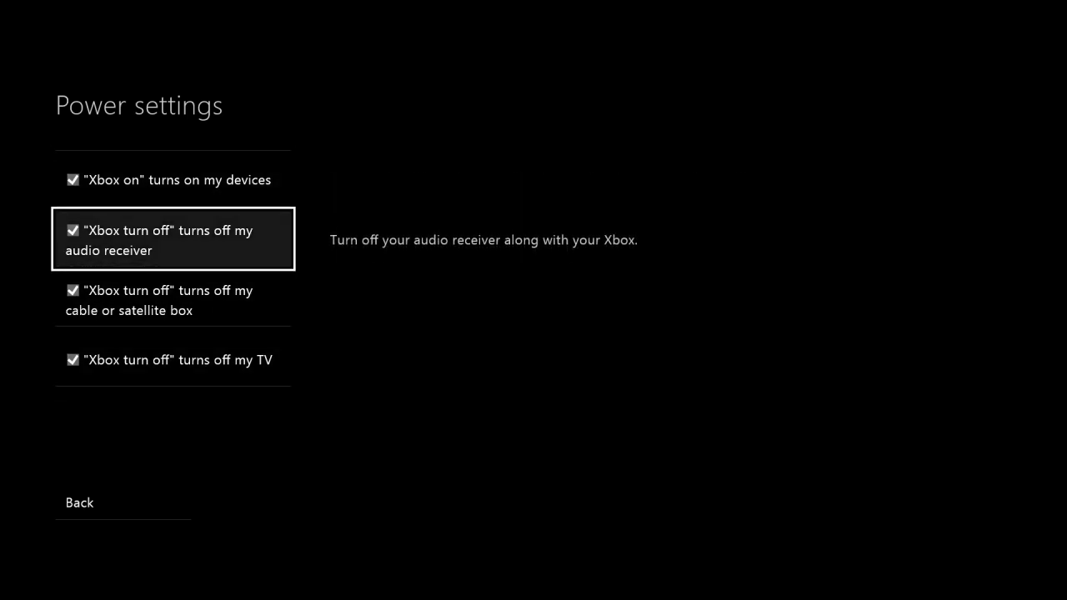
key("Up")
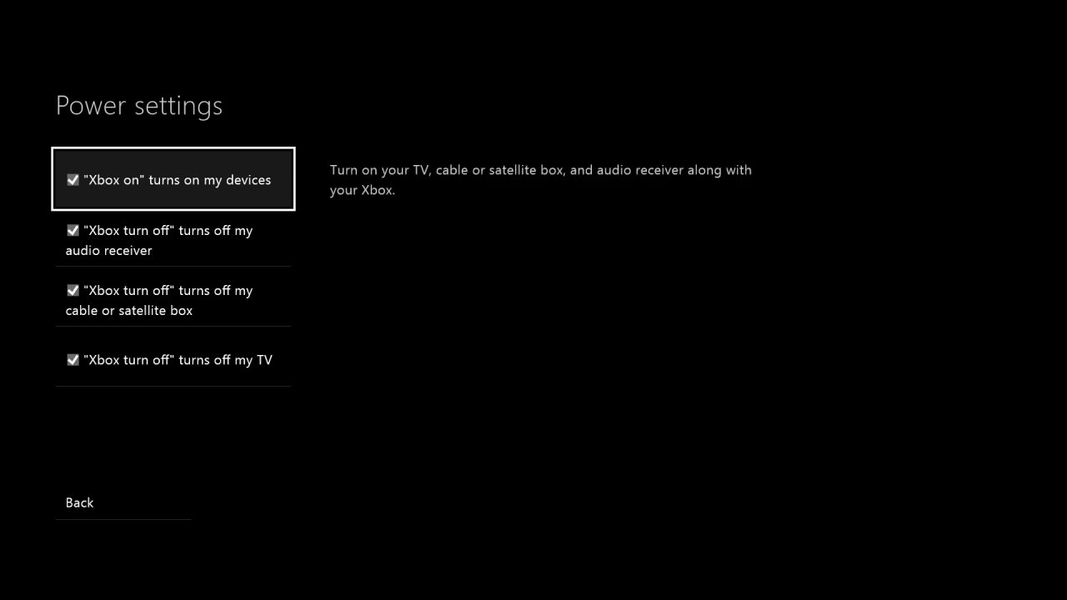
key("Down")
key("Down")
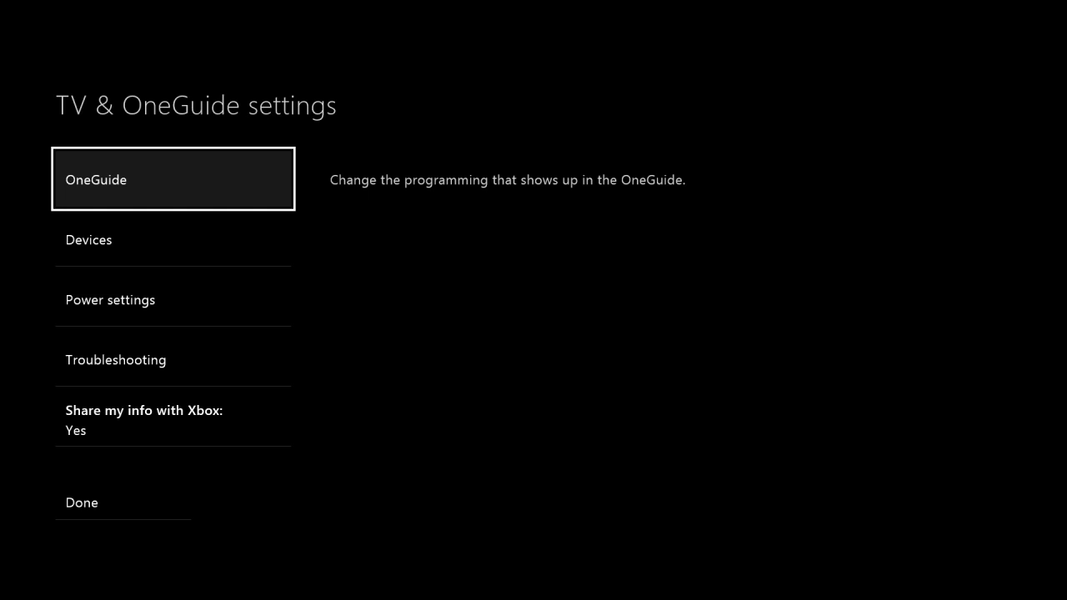
Open Troubleshooting from the TV & OneGuide settings and review the HDMI and Reset TV settings entries.
key("Down")
key("Down")
key("Down")
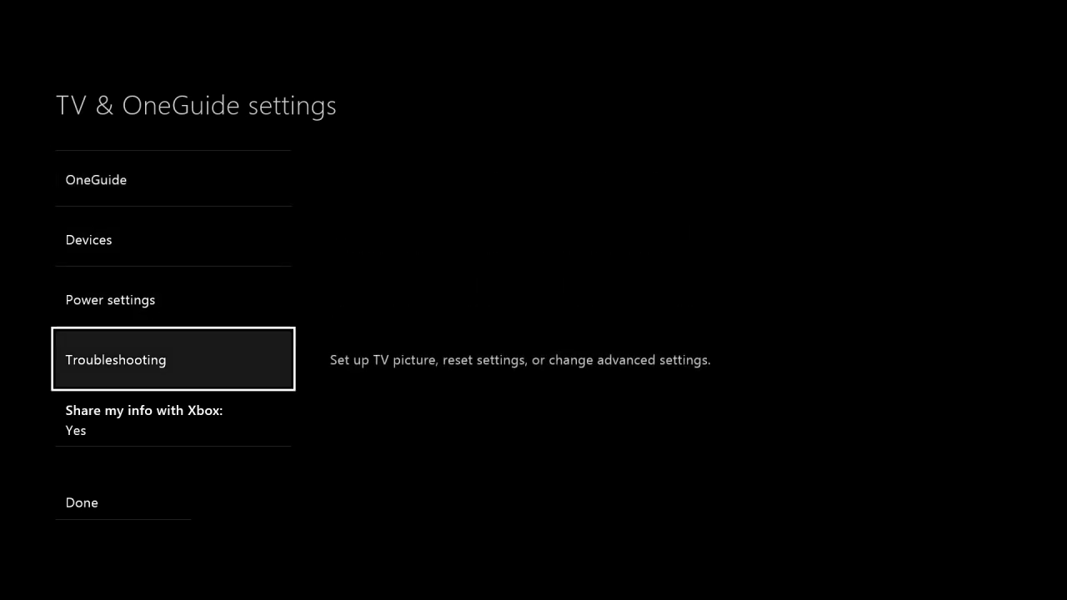
key("Return")
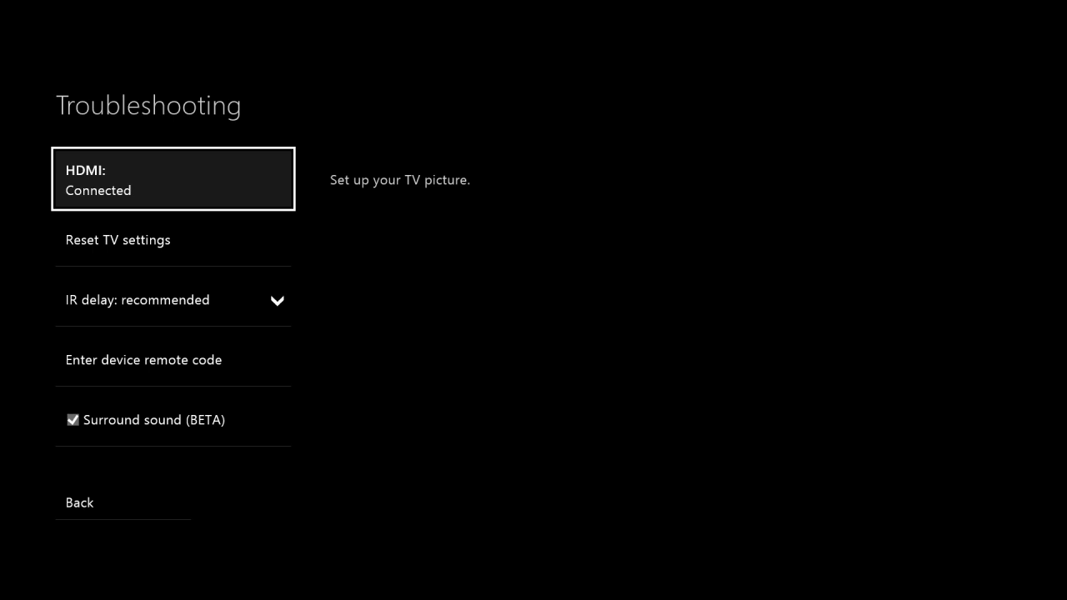
key("Down")
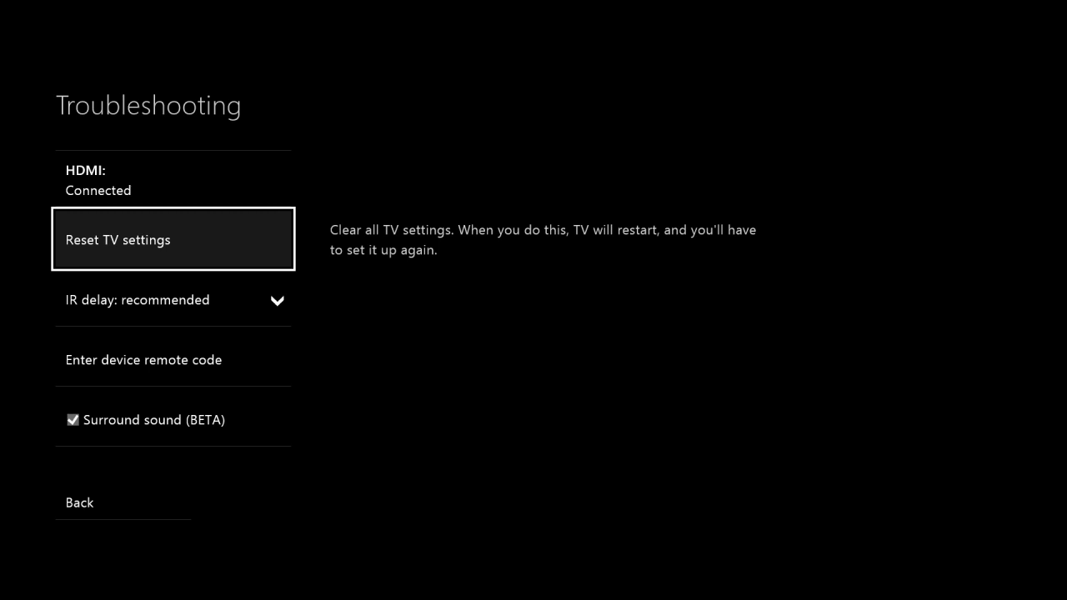
key("Up")
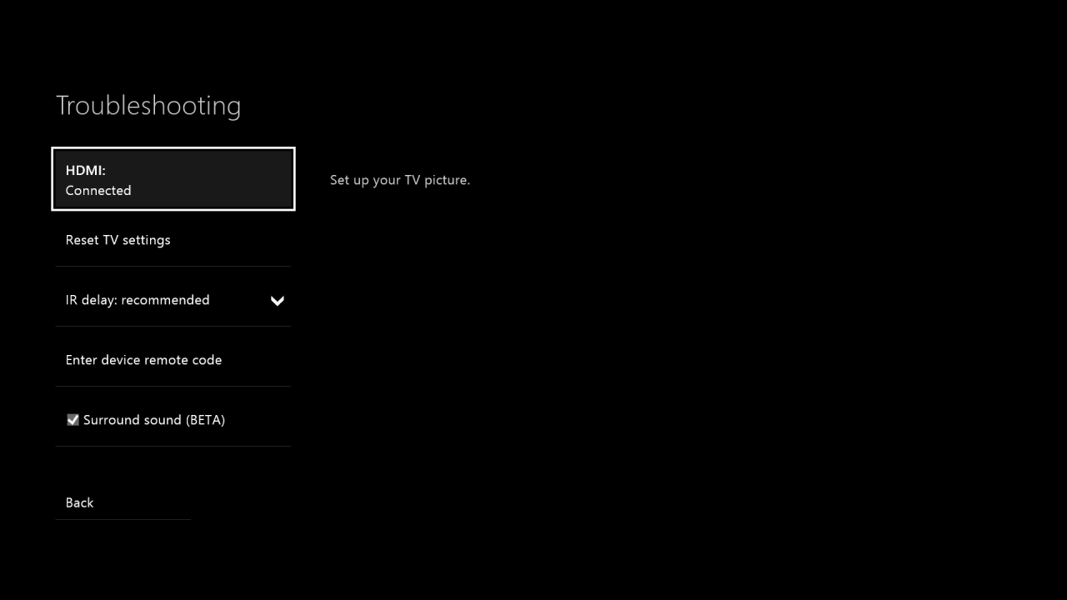
Finish reviewing Troubleshooting, return to the TV & OneGuide settings, and look through the entries down to "Share my info with Xbox".
key("Down")
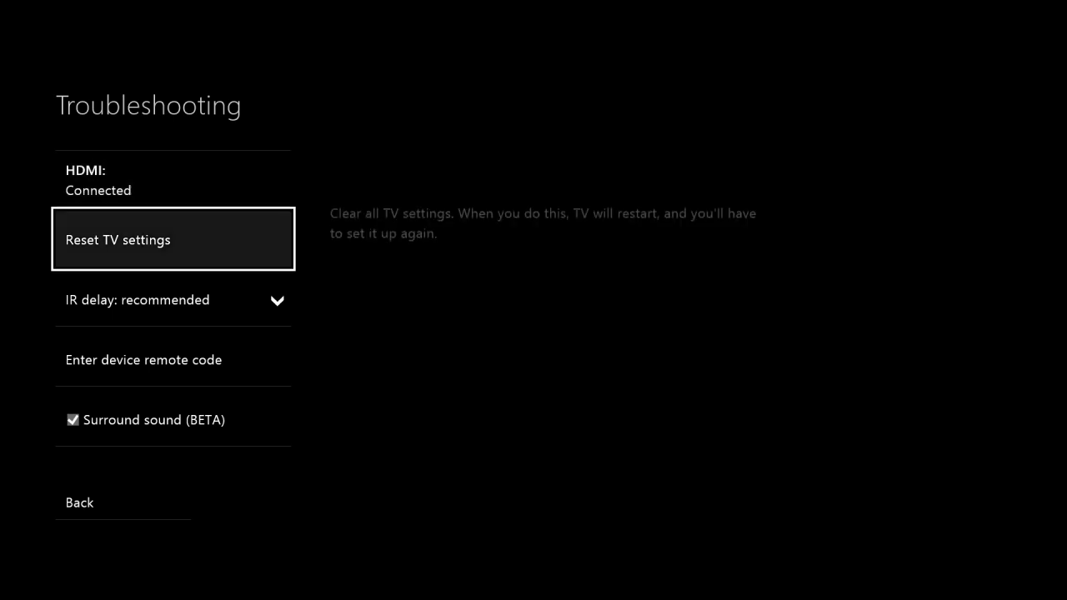
key("Escape")
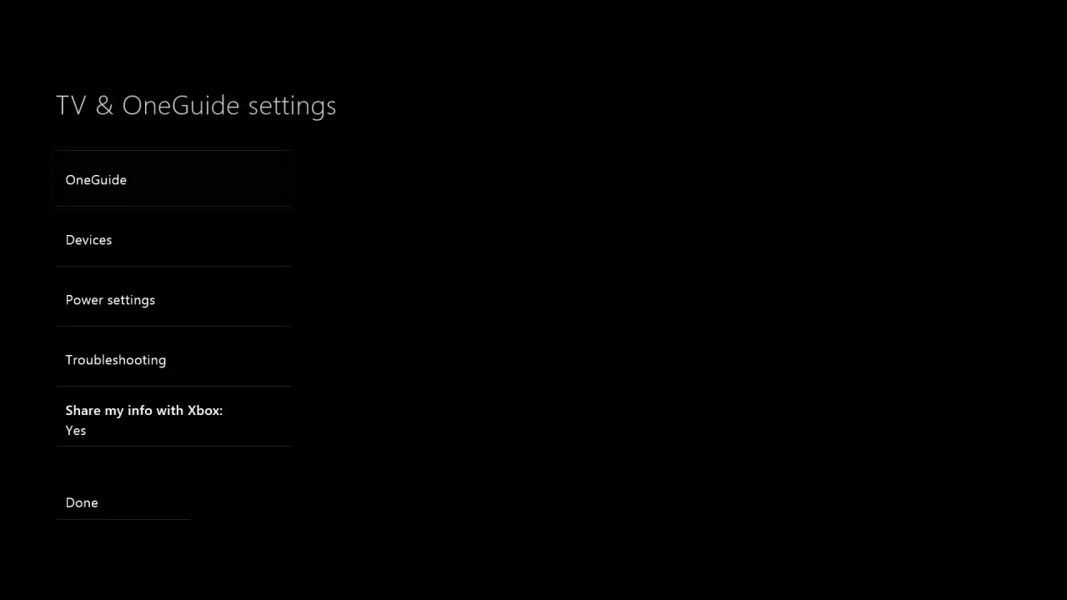
key("Down")
key("Down")
key("Down")
key("Down")
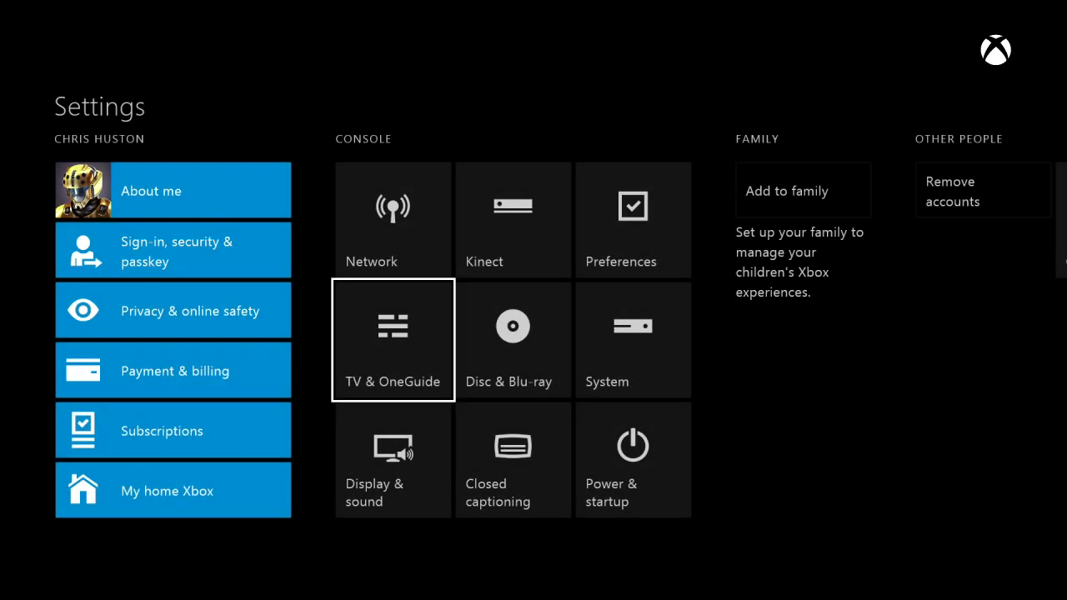
Open the Display & sound settings and review the TV resolution, TV connection and picture color options.
key("Down")
key("Return")
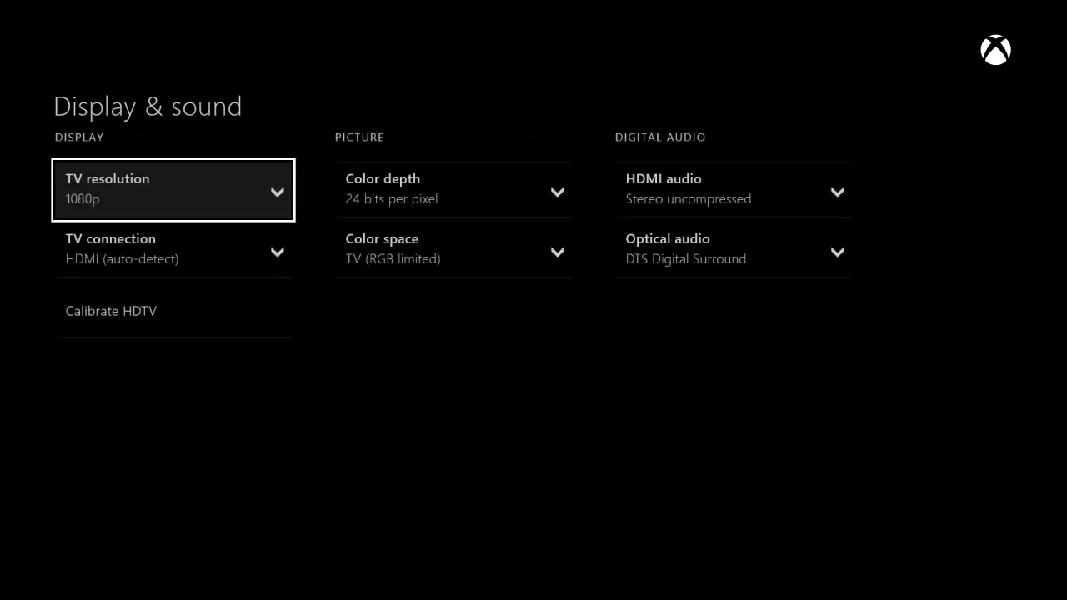
key("Down")
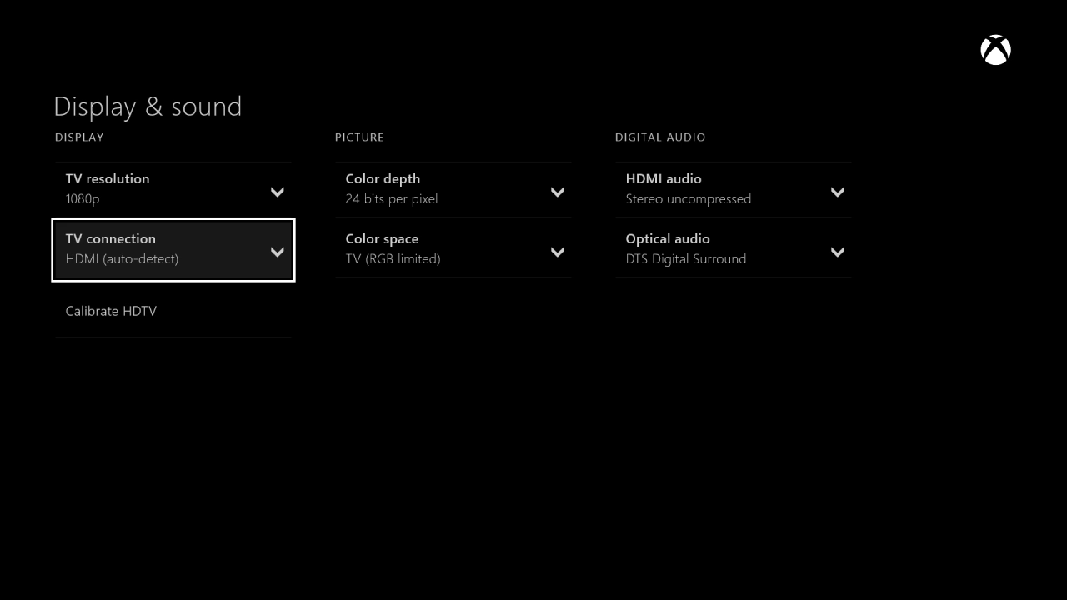
key("Right")
key("Up")
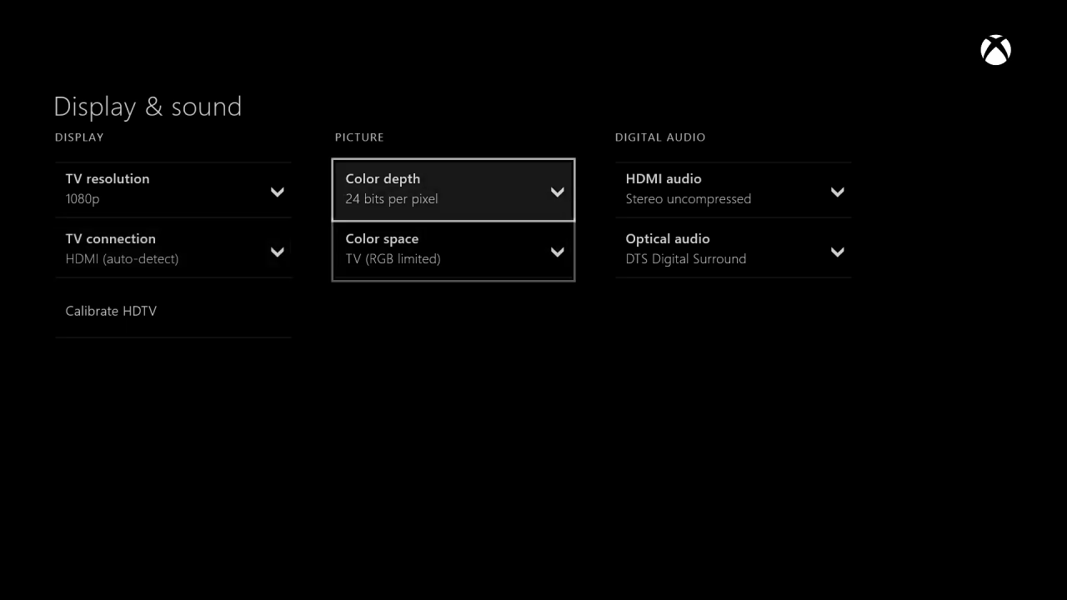
key("Right")
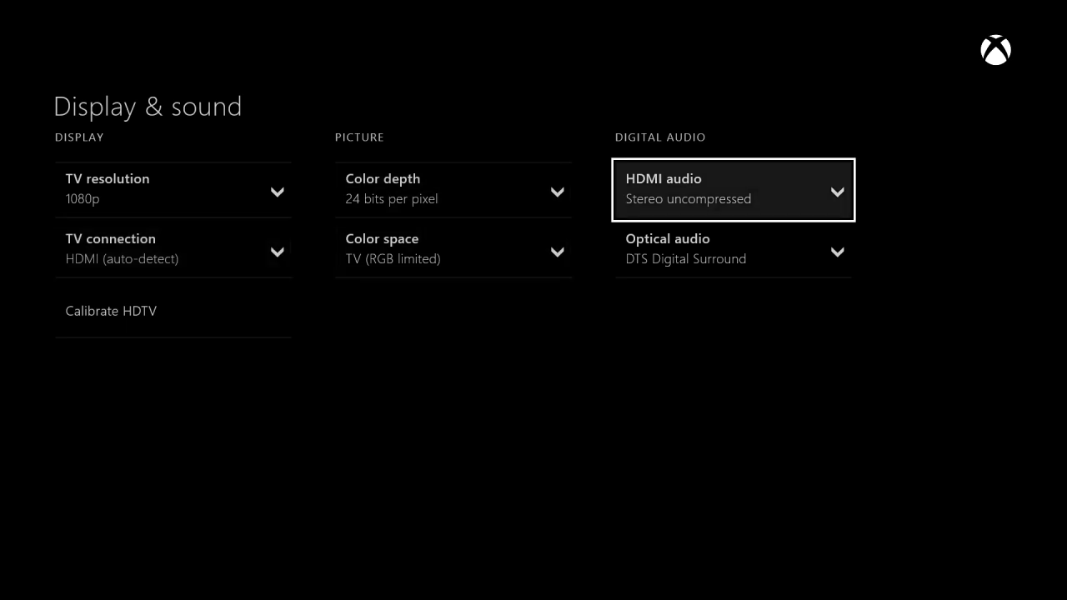
Compare the HDMI audio and Optical audio settings, inspect the available Optical audio formats, and close the list without choosing one.
key("Down")
key("Up")
key("Down")
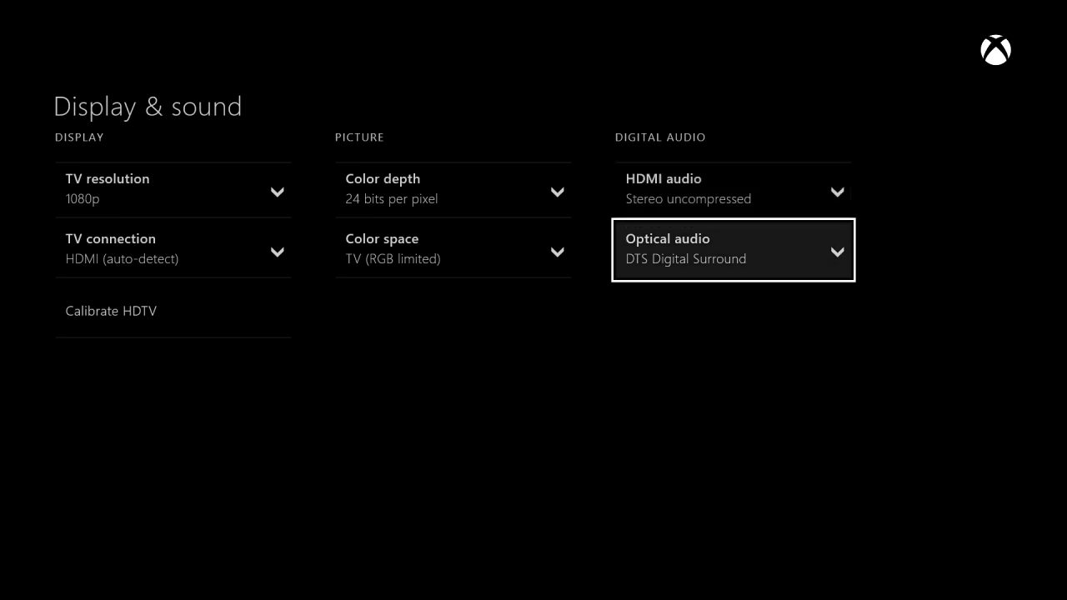
key("Up")
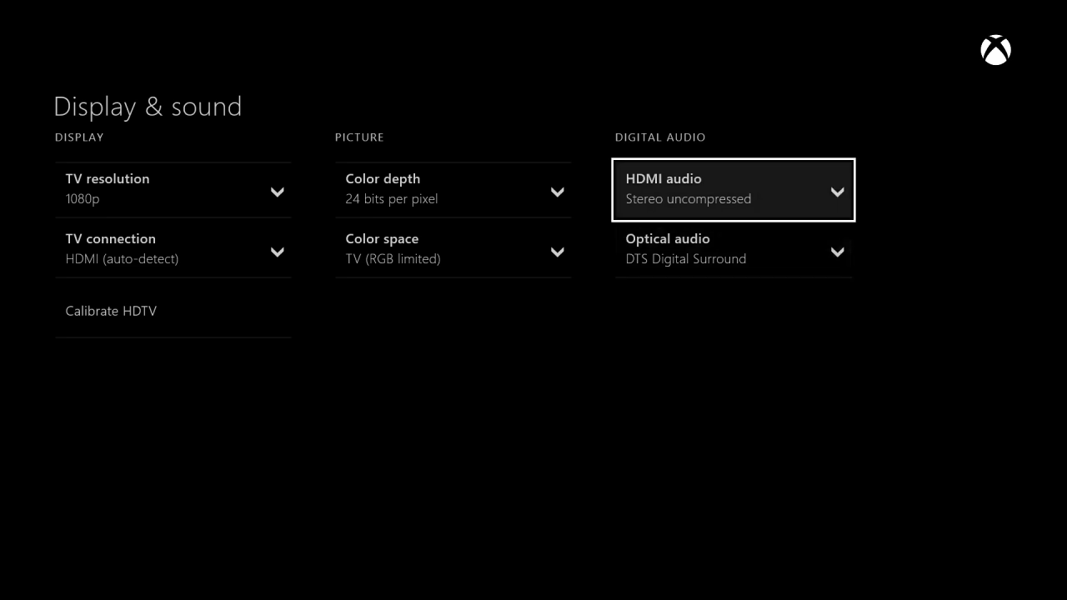
key("Down")
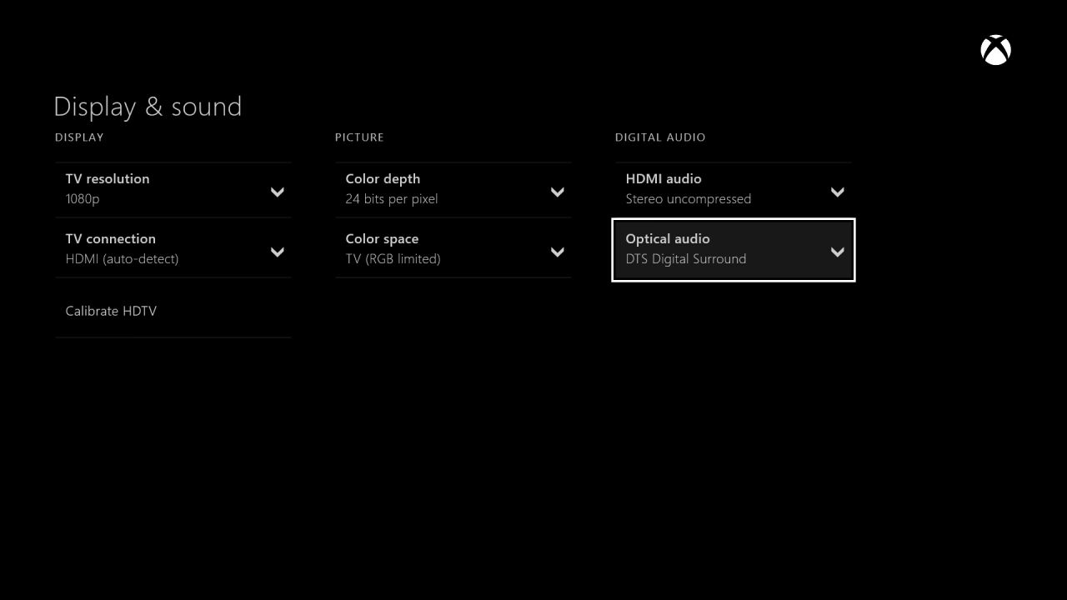
key("Up")
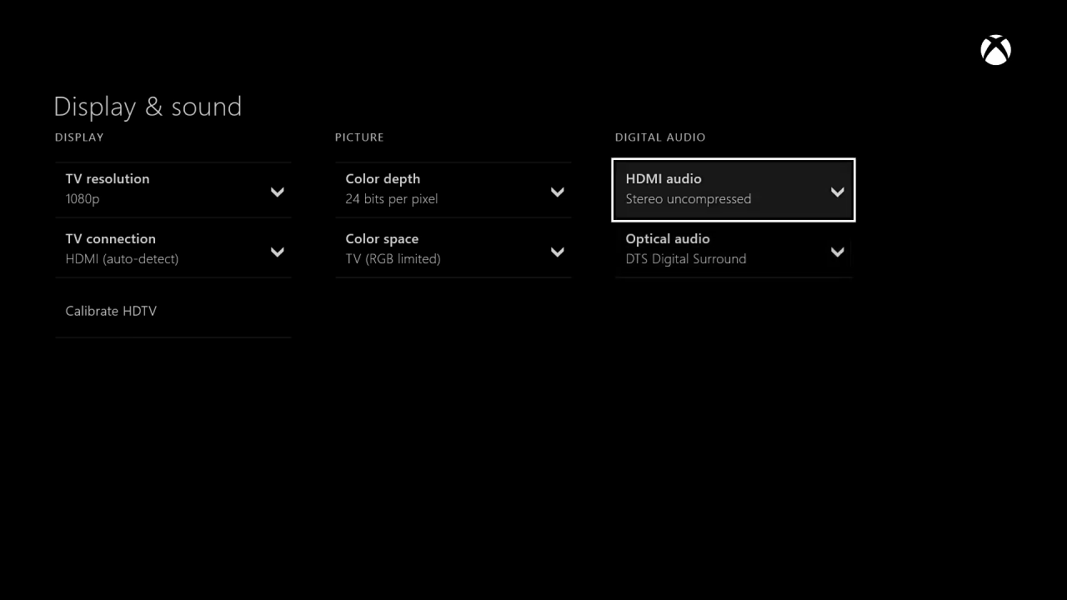
key("Down")
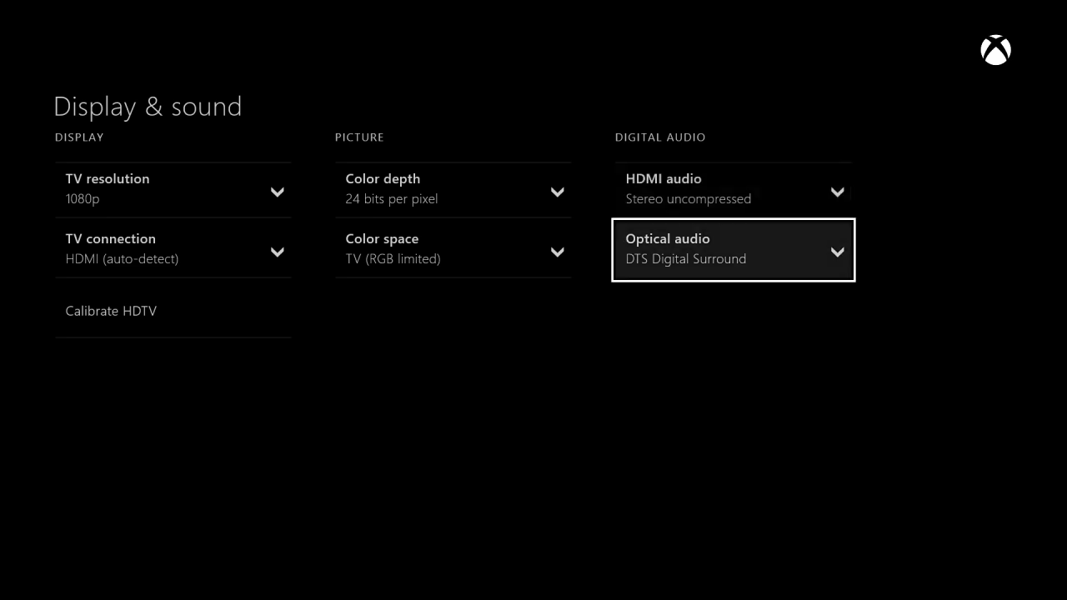
key("Return")
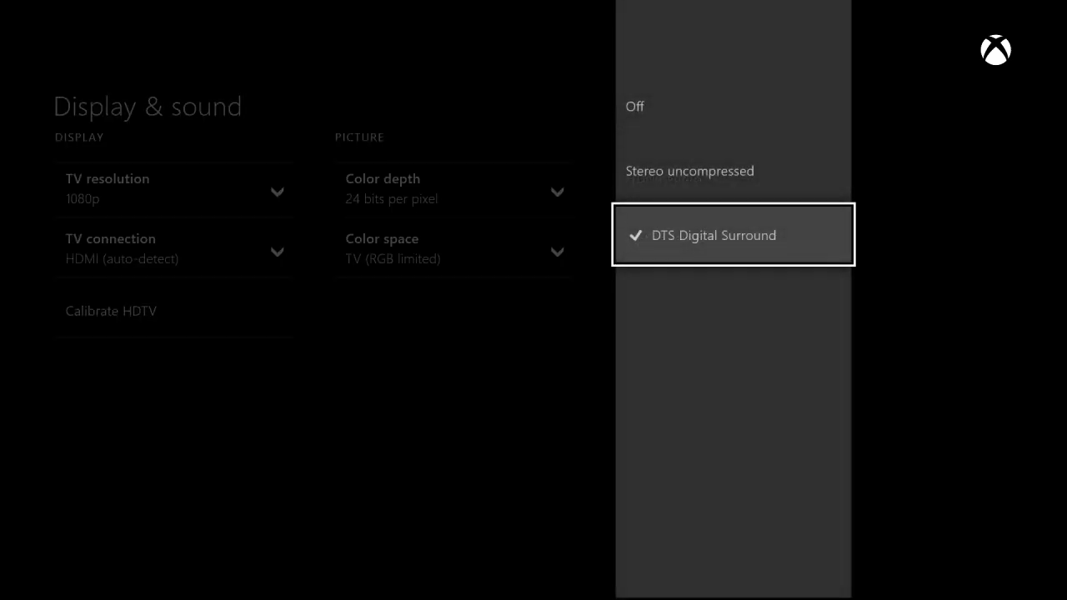
key("Up")
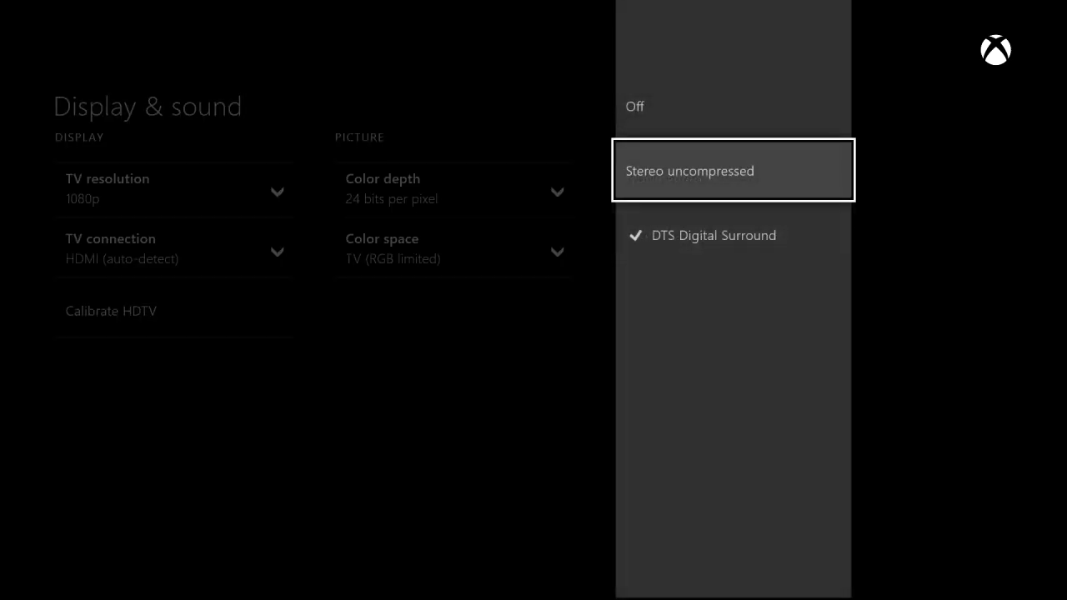
key("Escape")
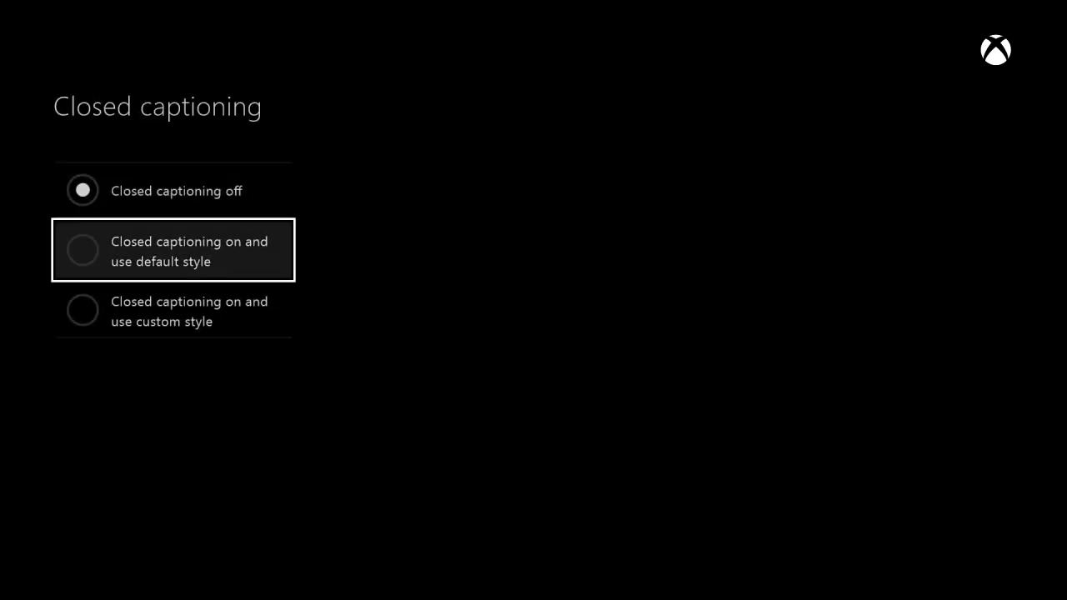
Review the closed captioning choices for off, default style and custom style, and return to the Settings overview.
key("Up")
key("Down")
key("Down")
key("Up")
key("Up")
key("Down")
key("Down")
key("Up")
key("Up")
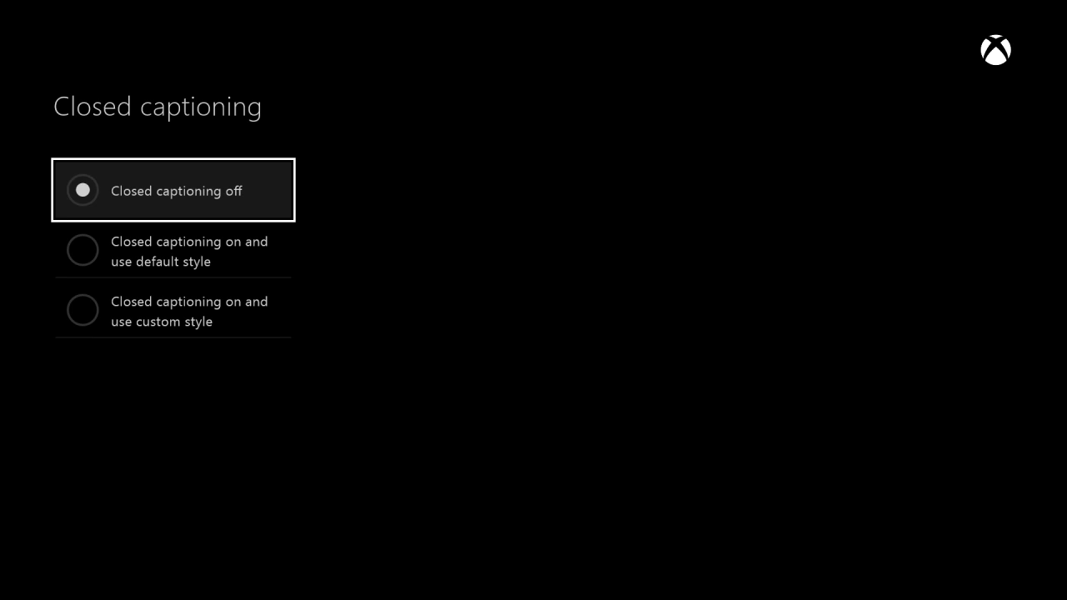
key("Escape")
Open the Power & startup settings and review the power mode, voice wake-up, automatic update download and quick game resume options.
key("Right")
key("Return")
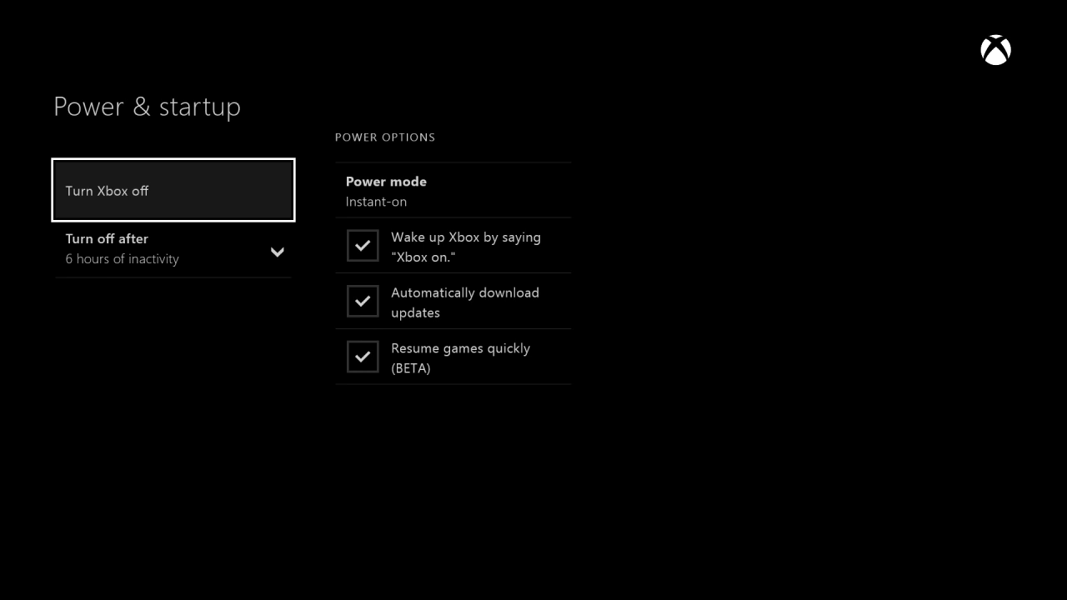
key("Right")
key("Down")
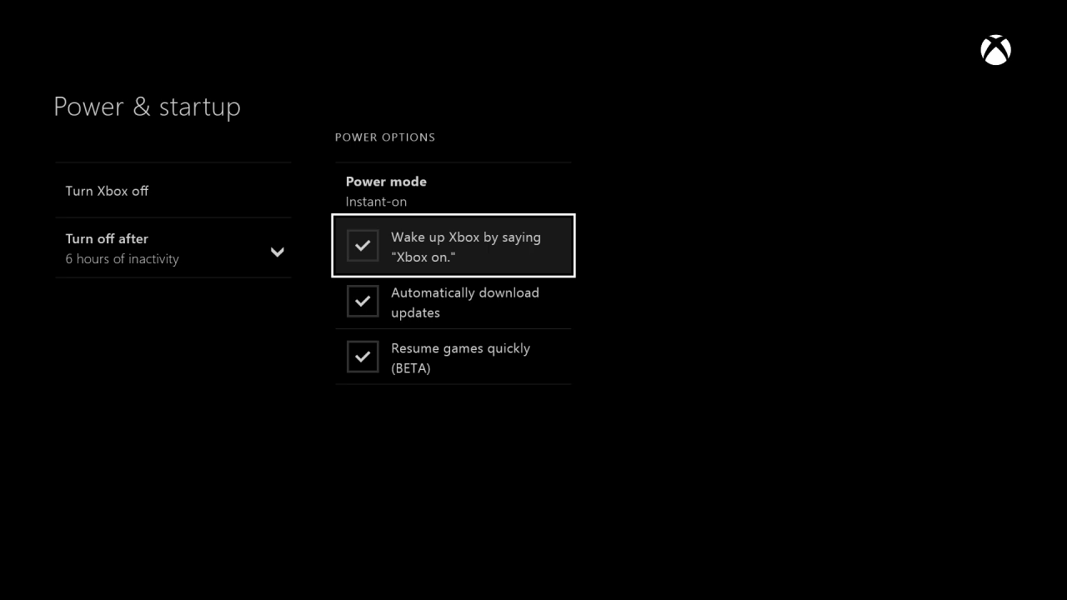
key("Down")
key("Down")
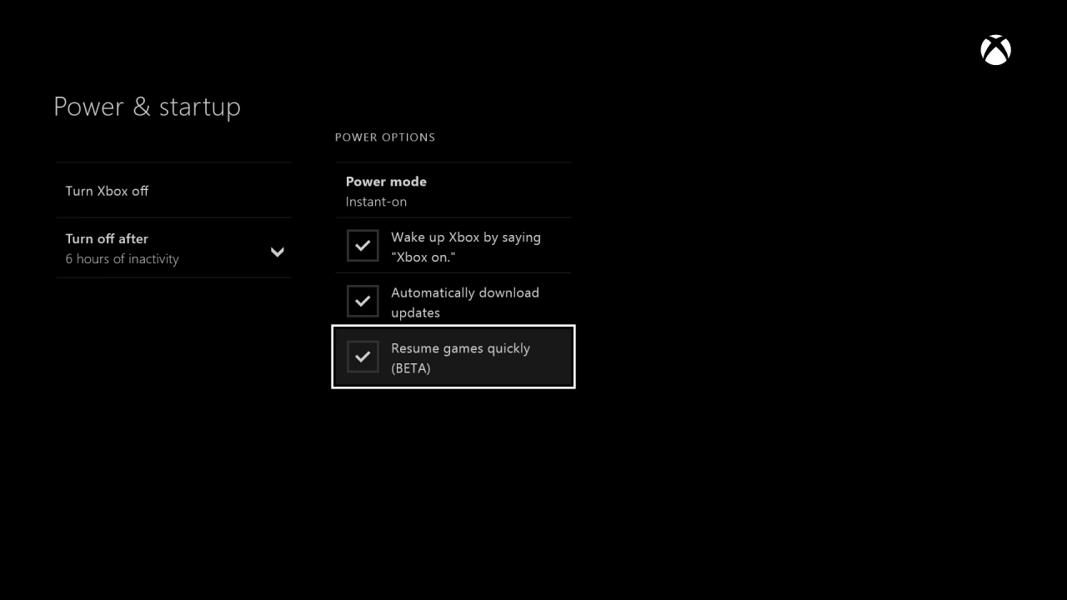
key("Up")
key("Up")
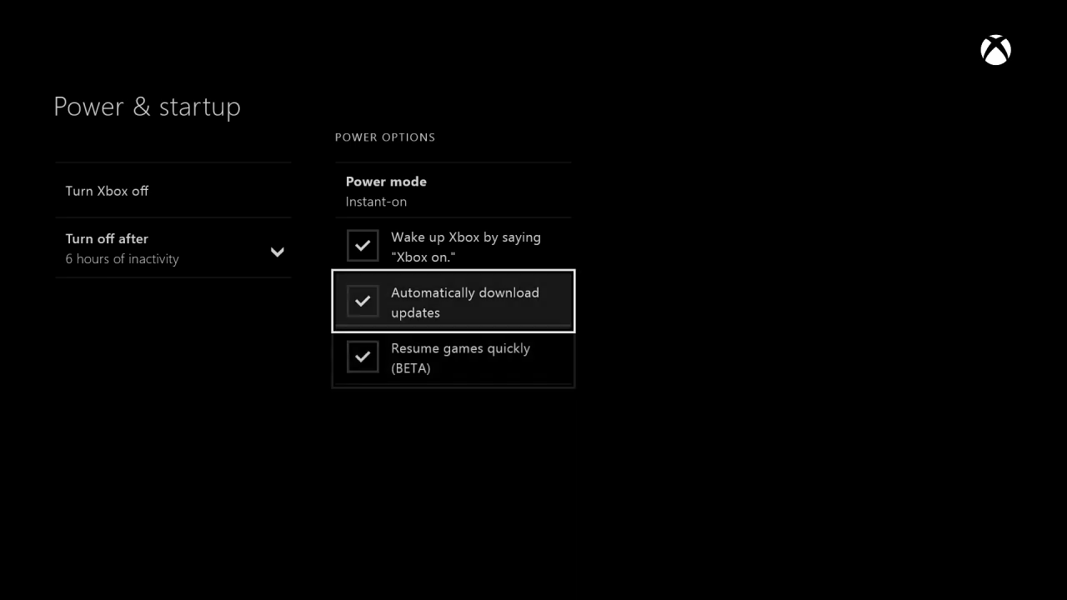
Review the "Turn off after" inactivity choices, keep 6 hours of inactivity, and return to the Settings overview.
key("Left")
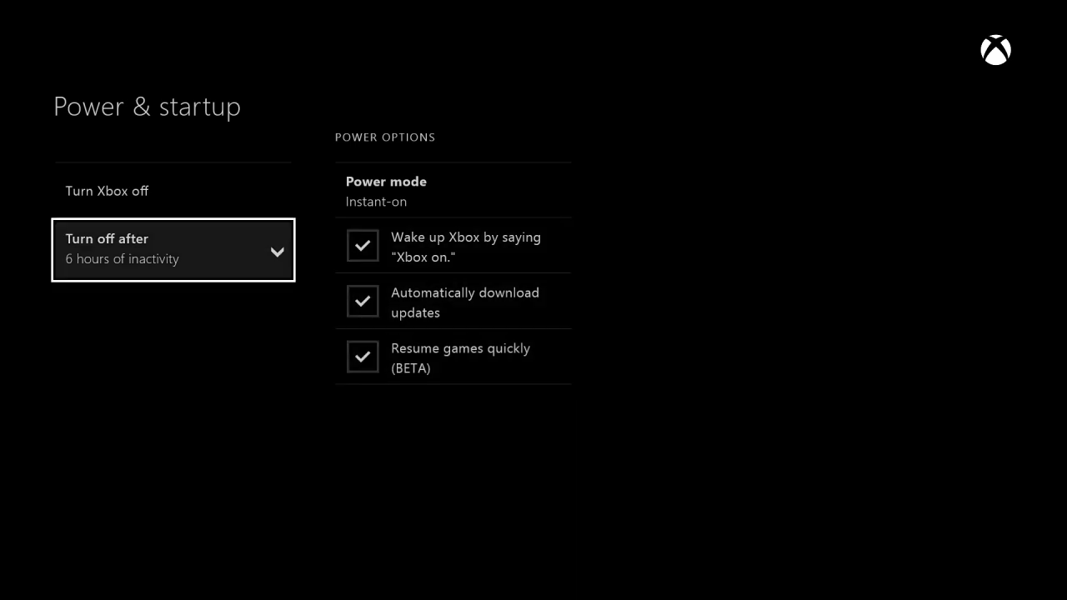
key("Return")
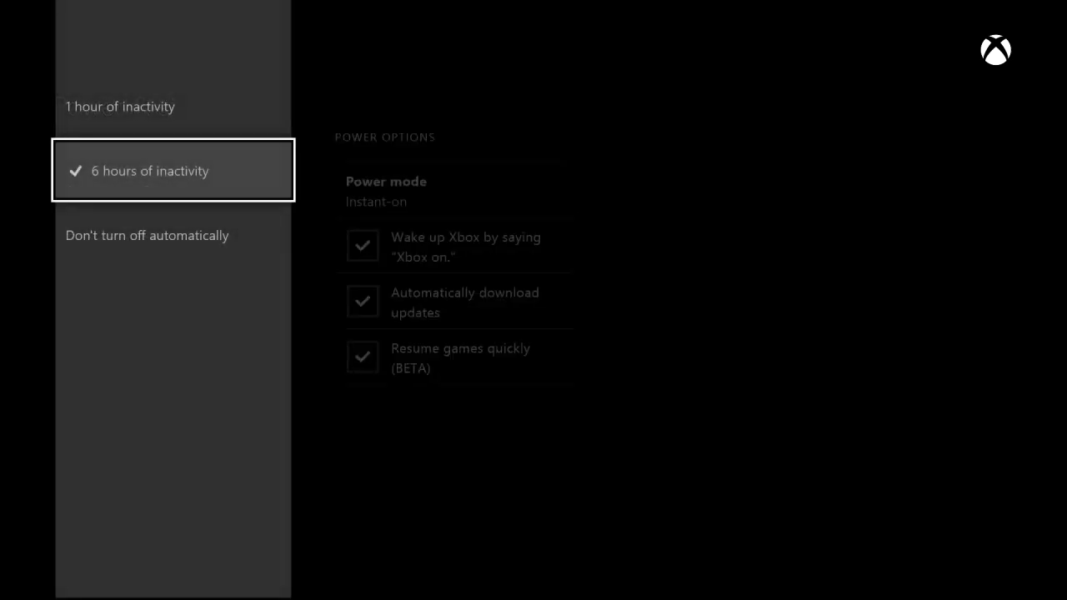
key("Up")
key("Down")
key("Up")
key("Down")
key("Up")
key("Down")
key("Return")
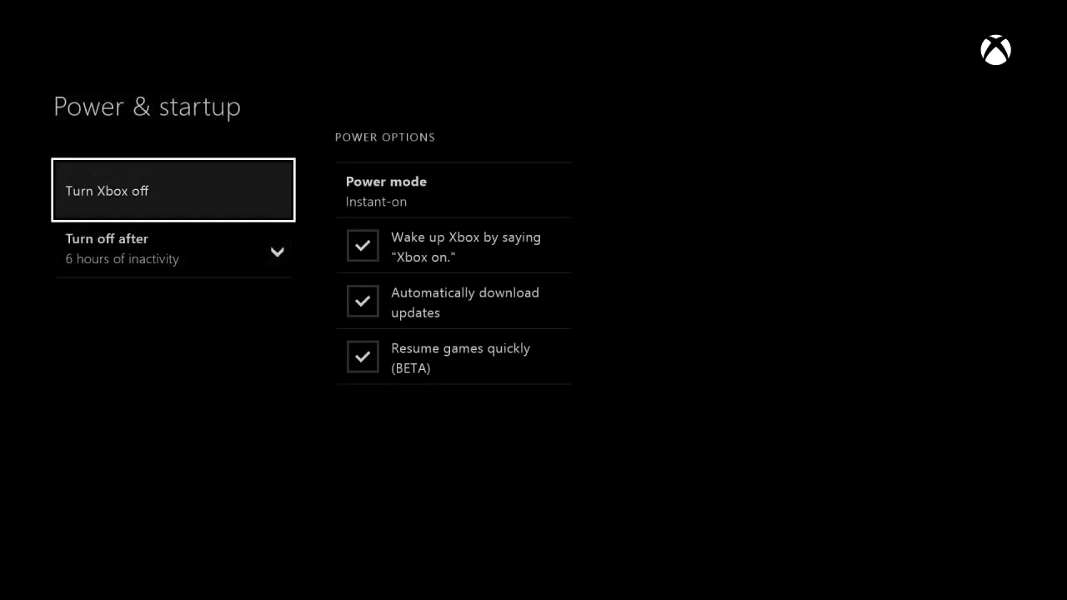
key("Down")
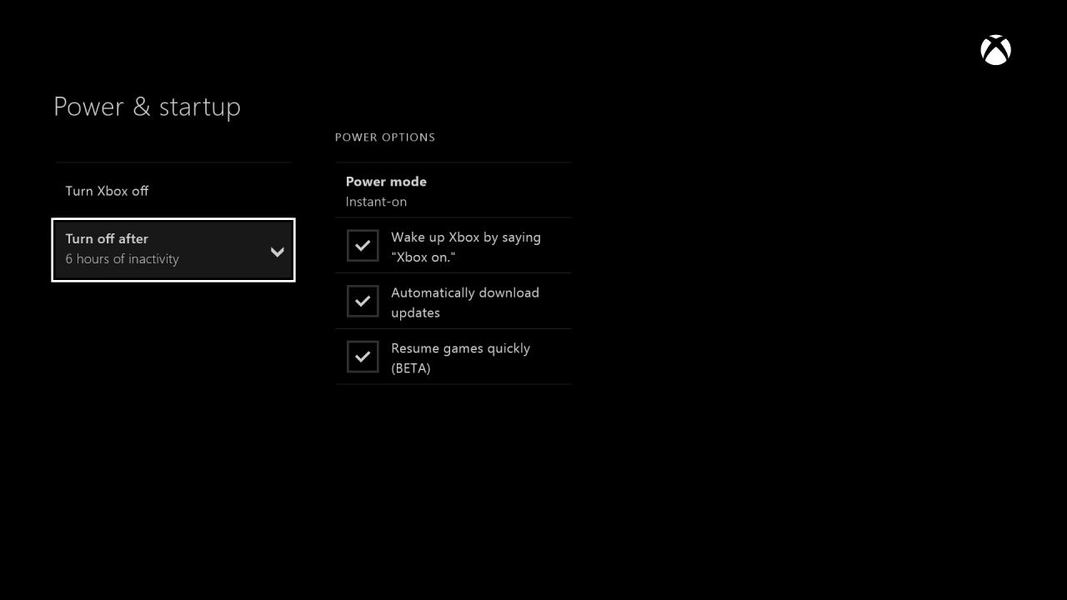
key("Escape")
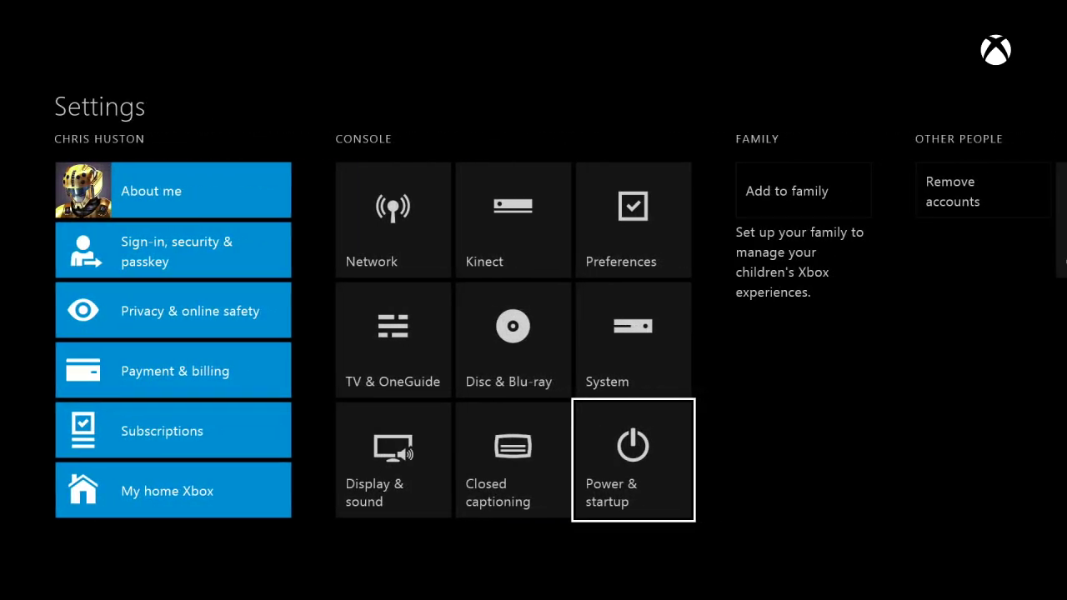